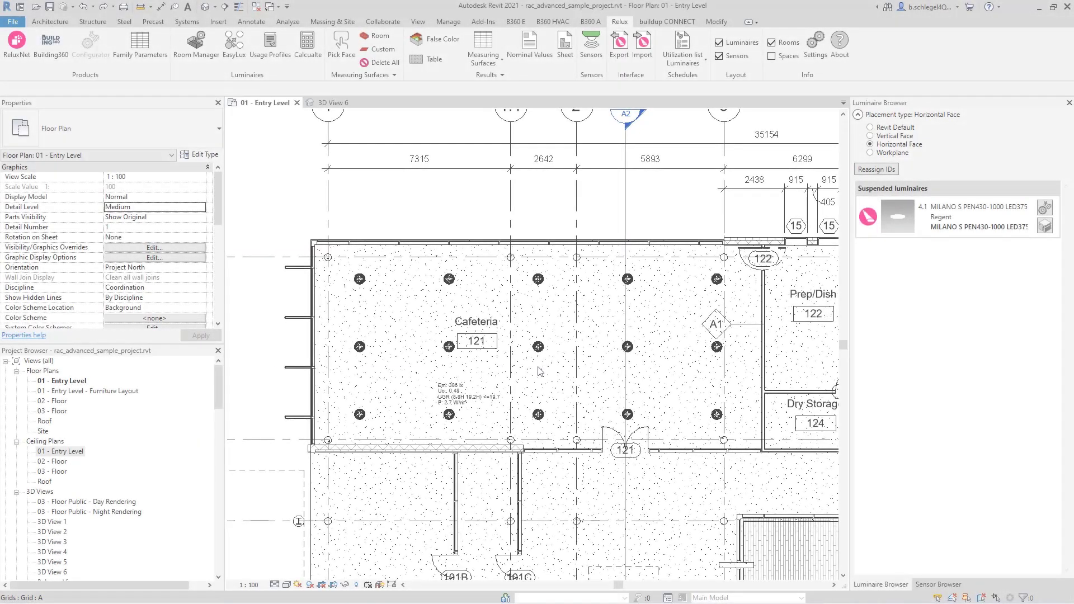
Step: In 3D View 6, check the measuring-surface Face Offset and pick the front table top as a surface
{"action": "left_click", "coordinate": [331, 104]}
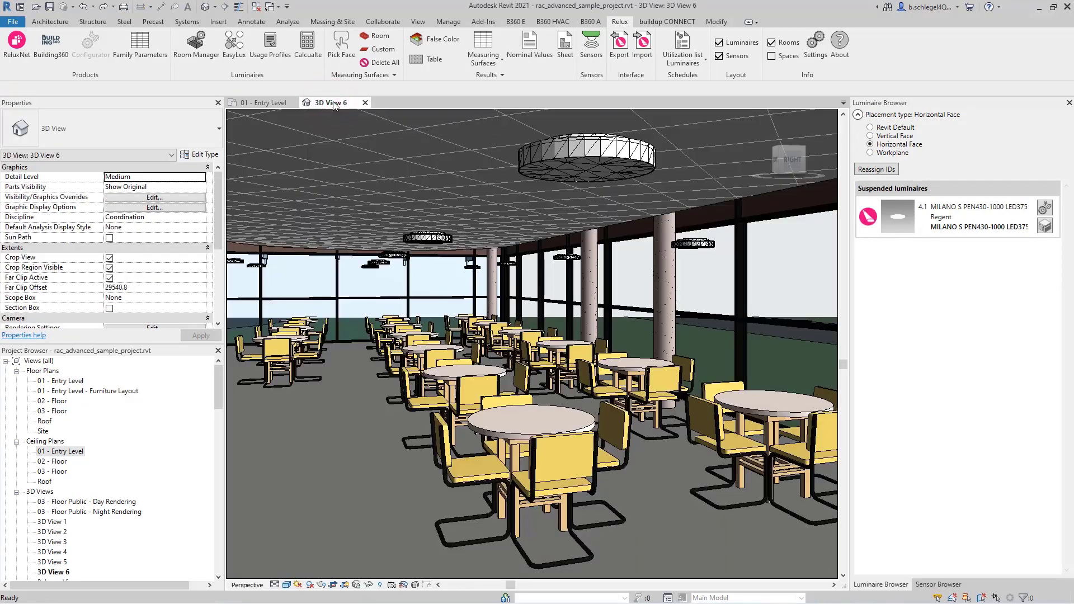
{"action": "left_click", "coordinate": [364, 75]}
{"action": "left_click", "coordinate": [364, 101]}
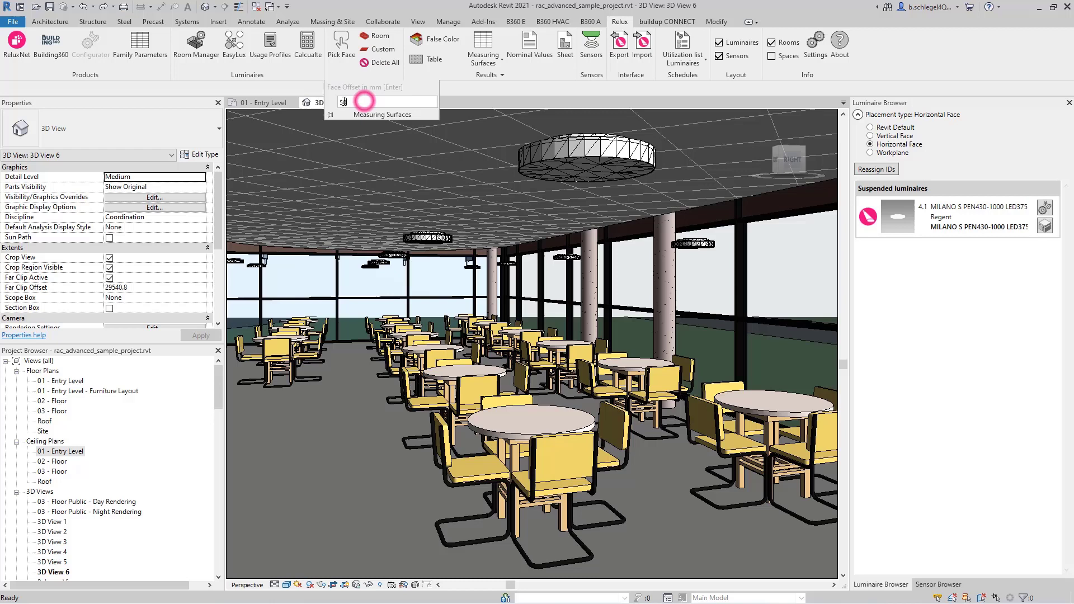
{"action": "left_click_drag", "start_coordinate": [364, 101], "coordinate": [330, 105]}
{"action": "left_click", "coordinate": [343, 58]}
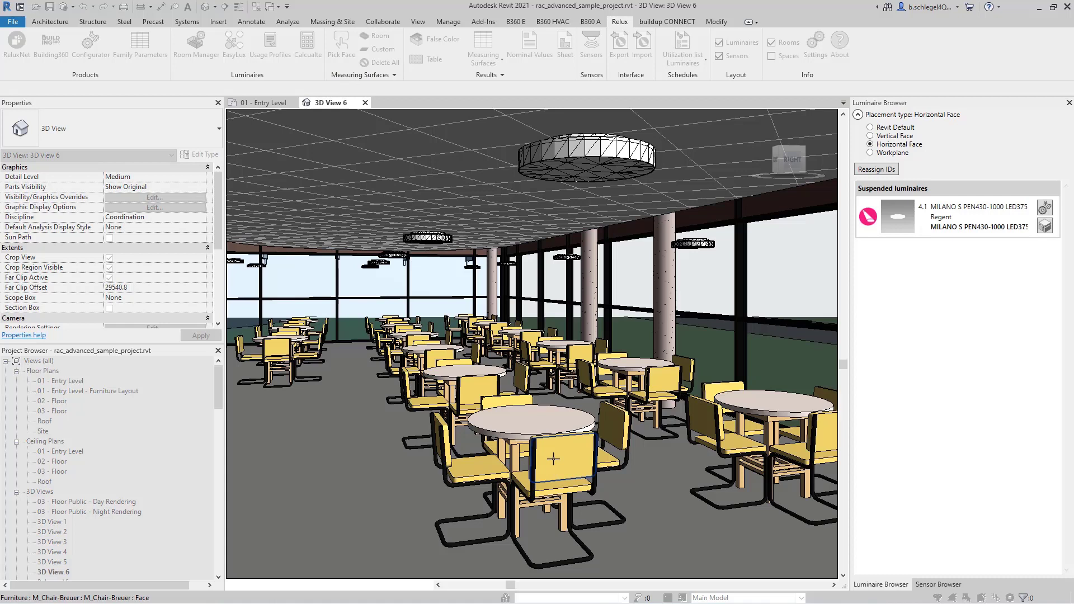
{"action": "left_click", "coordinate": [530, 420]}
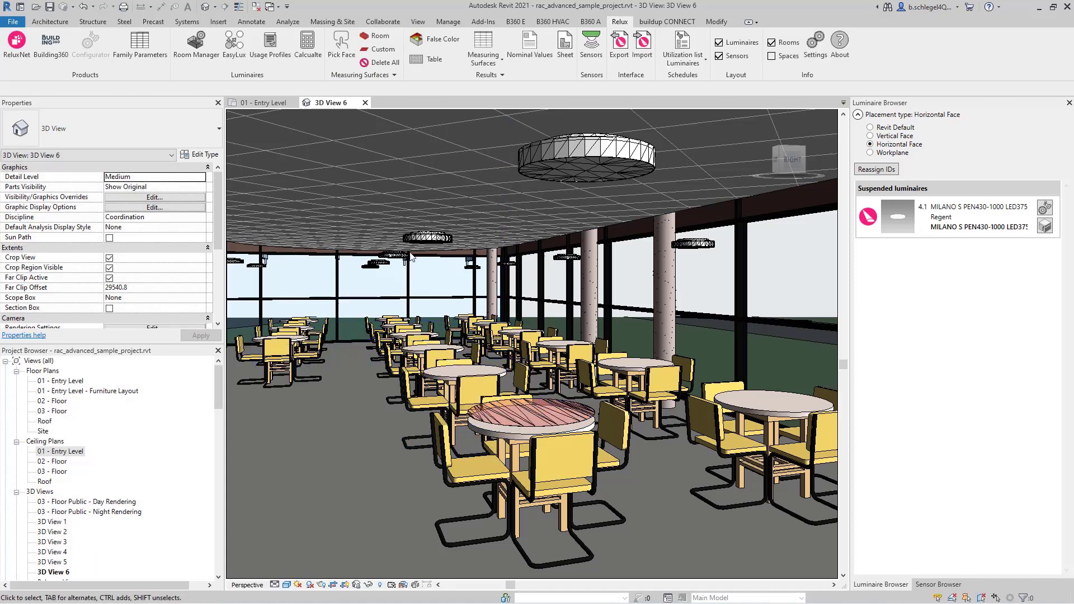
Step: Window-select the Cafeteria on the 01 - Entry Level plan and run the Relux calculation
{"action": "left_click", "coordinate": [270, 103]}
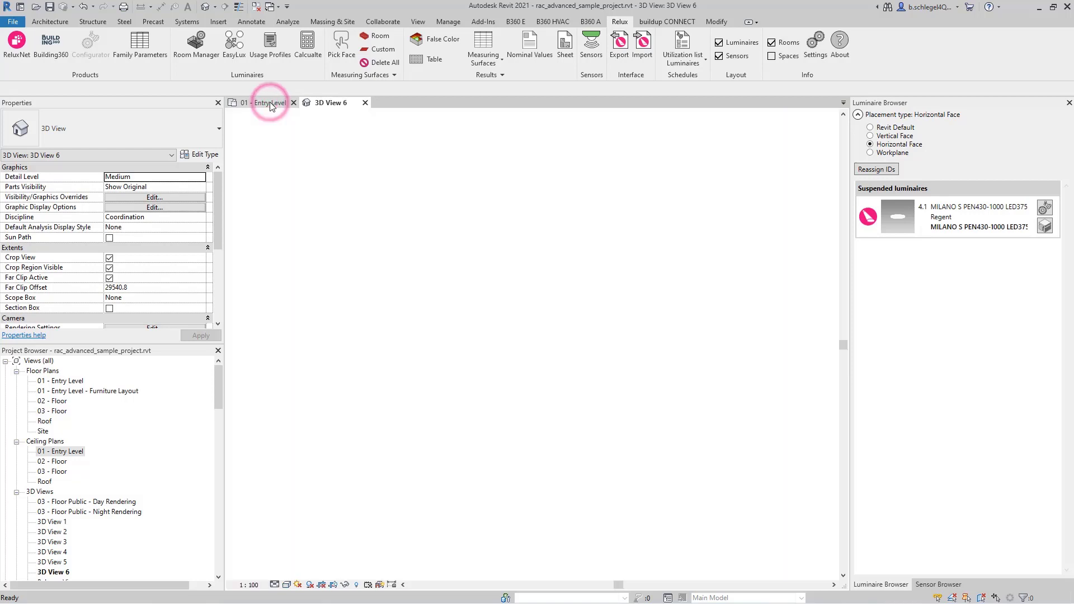
{"action": "left_click_drag", "start_coordinate": [280, 195], "coordinate": [799, 493]}
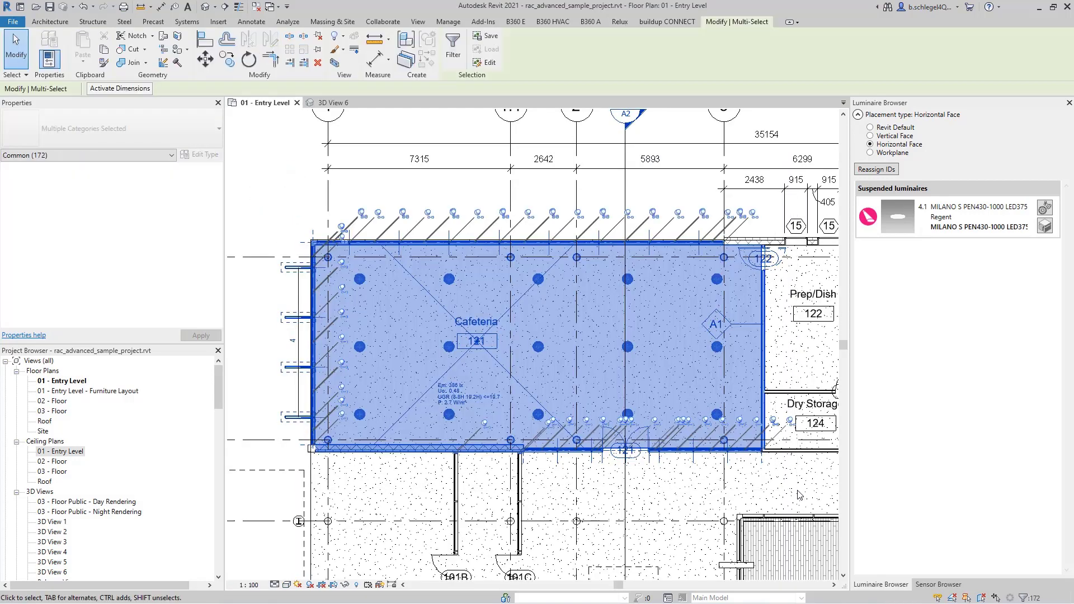
{"action": "left_click", "coordinate": [625, 25]}
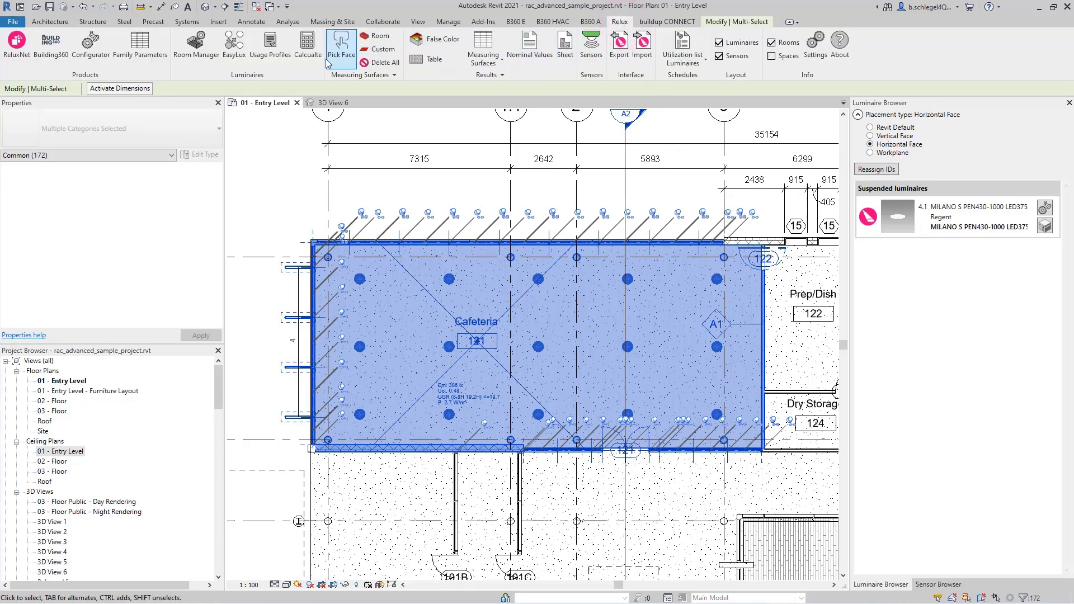
{"action": "left_click", "coordinate": [308, 56]}
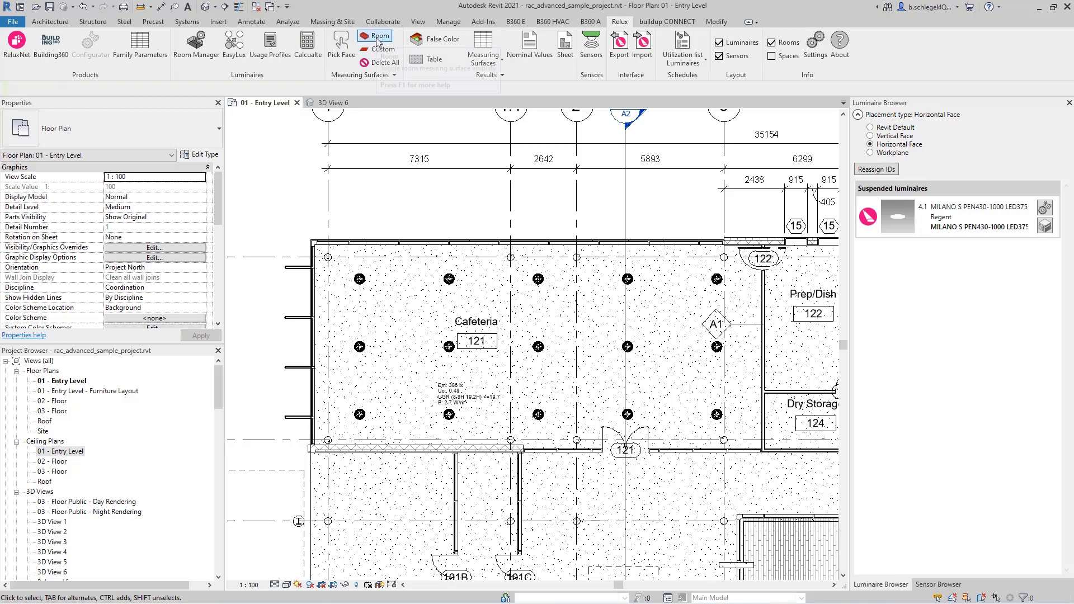
{"action": "left_click", "coordinate": [375, 40]}
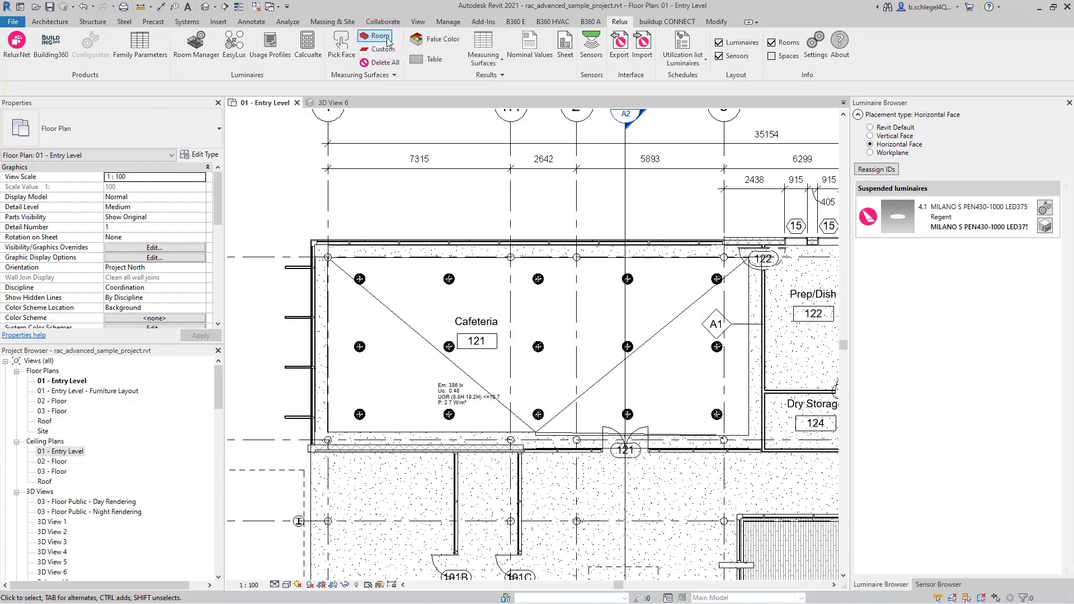
{"action": "left_click", "coordinate": [431, 41]}
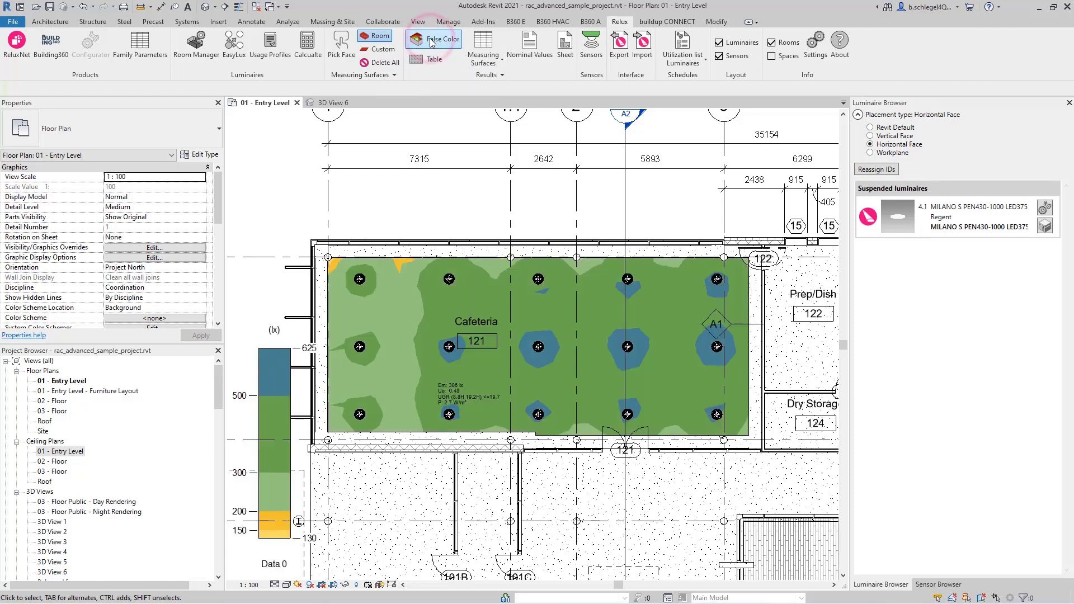
{"action": "left_click", "coordinate": [431, 60]}
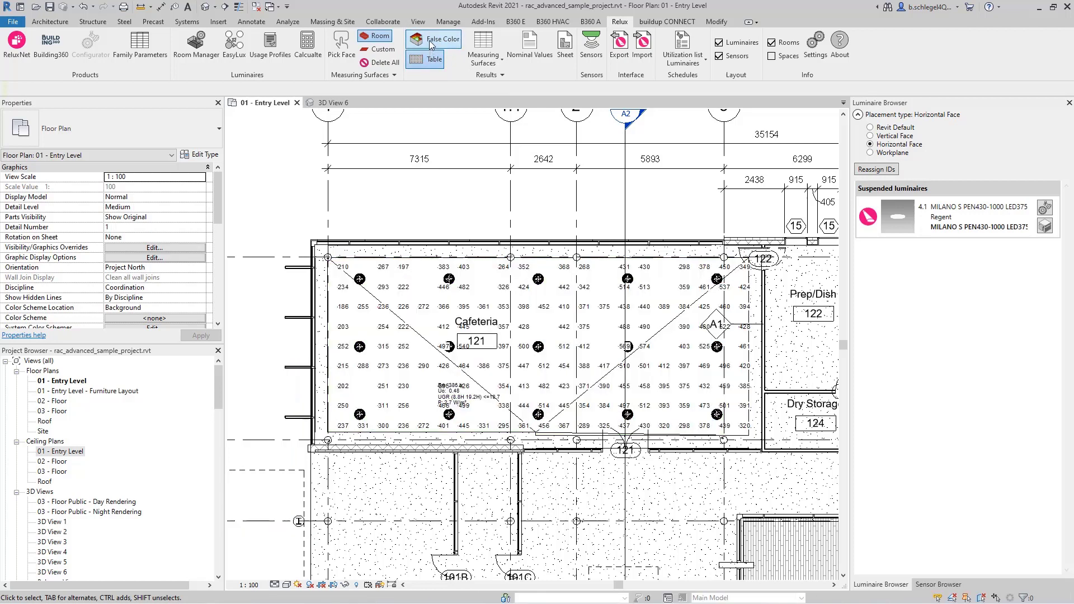
{"action": "left_click", "coordinate": [431, 41]}
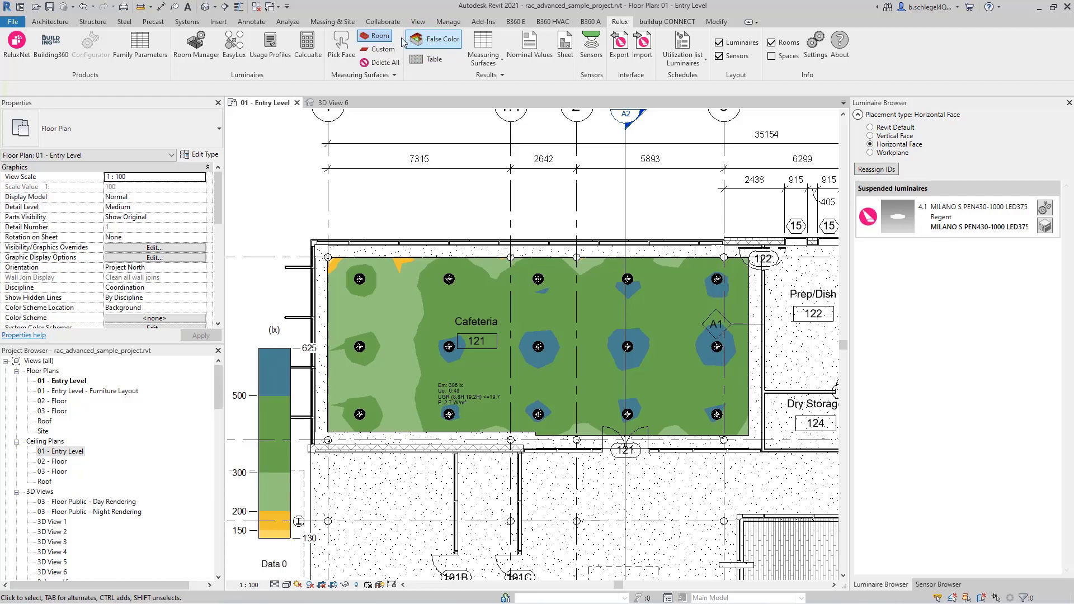
{"action": "left_click", "coordinate": [375, 37]}
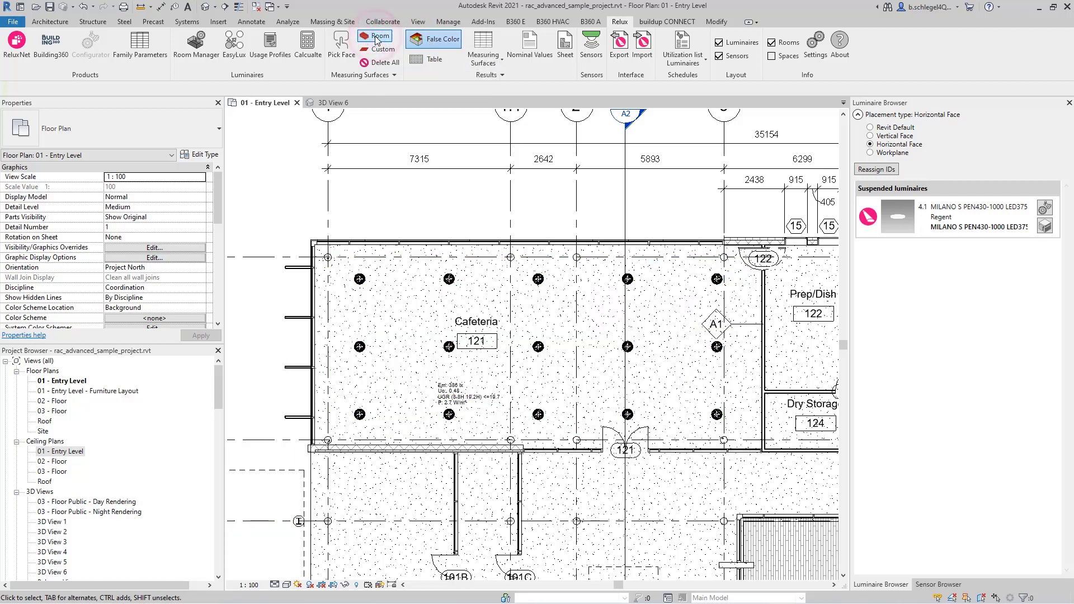
{"action": "left_click", "coordinate": [375, 50]}
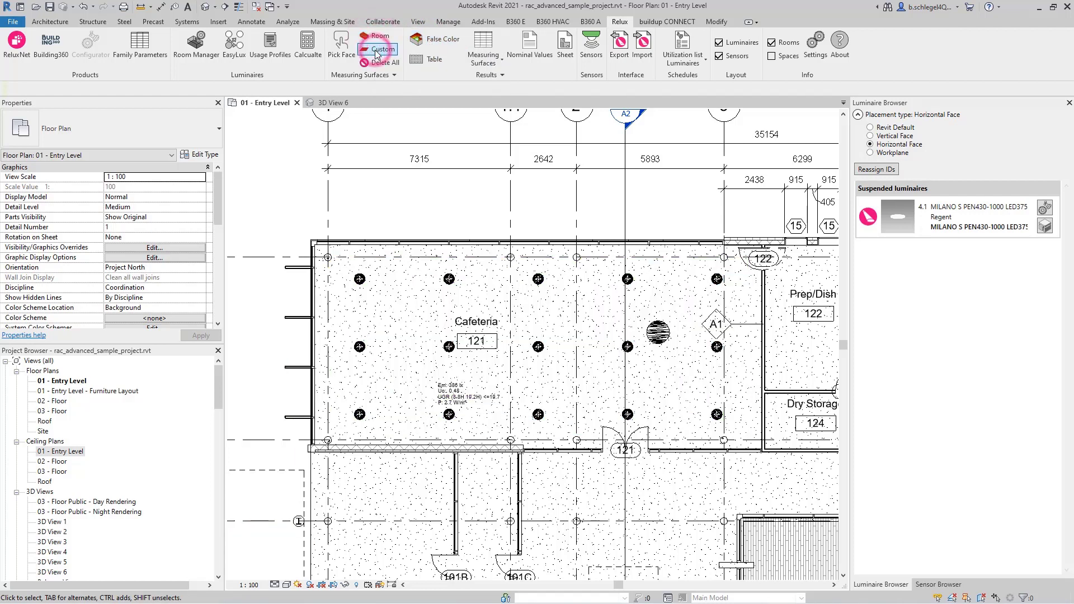
{"action": "left_click", "coordinate": [429, 41]}
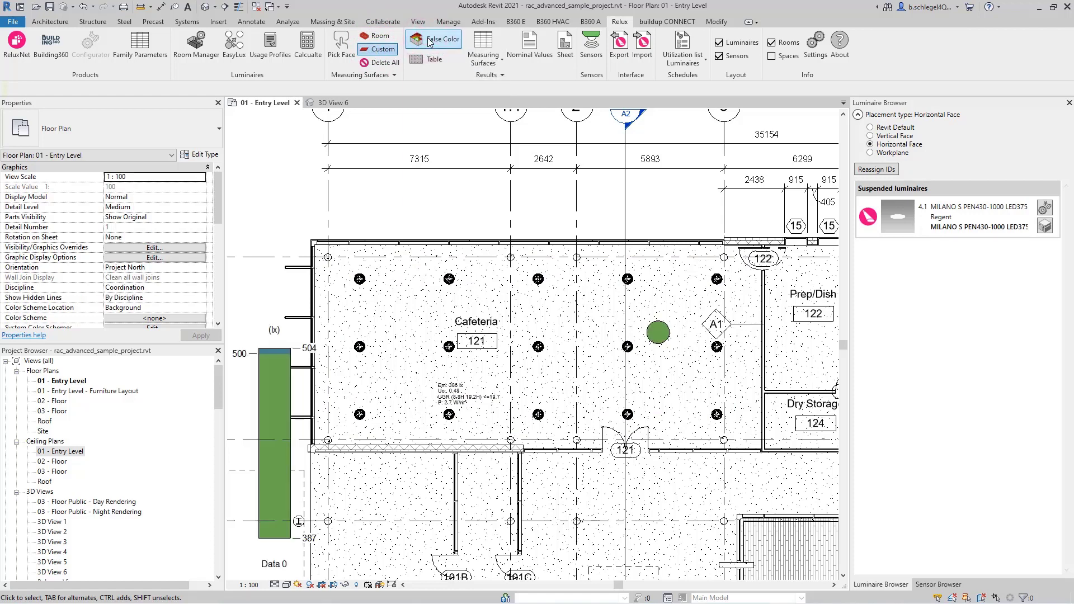
{"action": "left_click", "coordinate": [430, 60]}
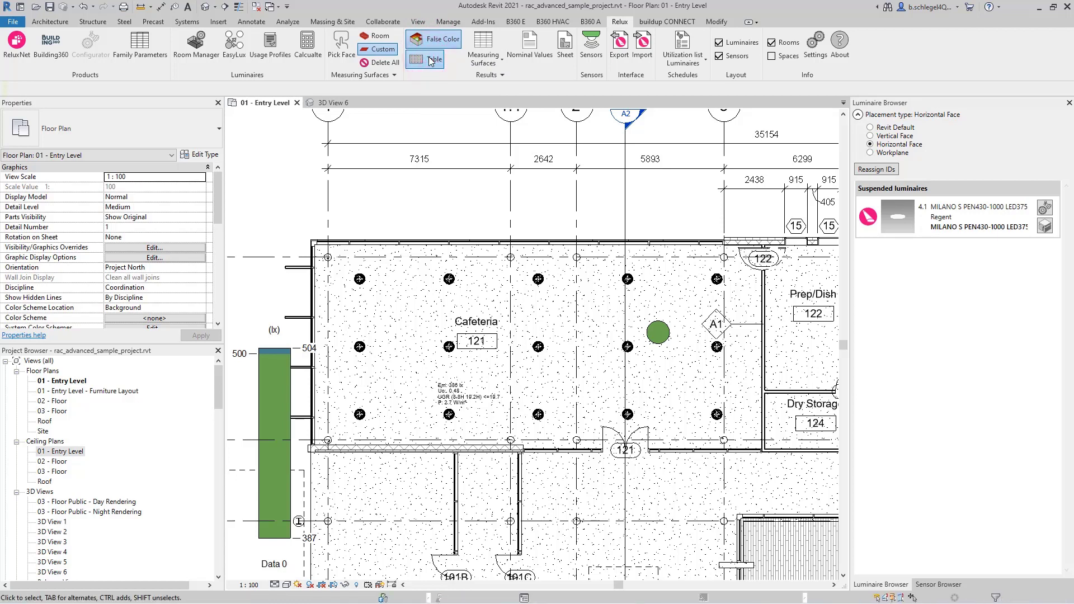
{"action": "left_click", "coordinate": [380, 50]}
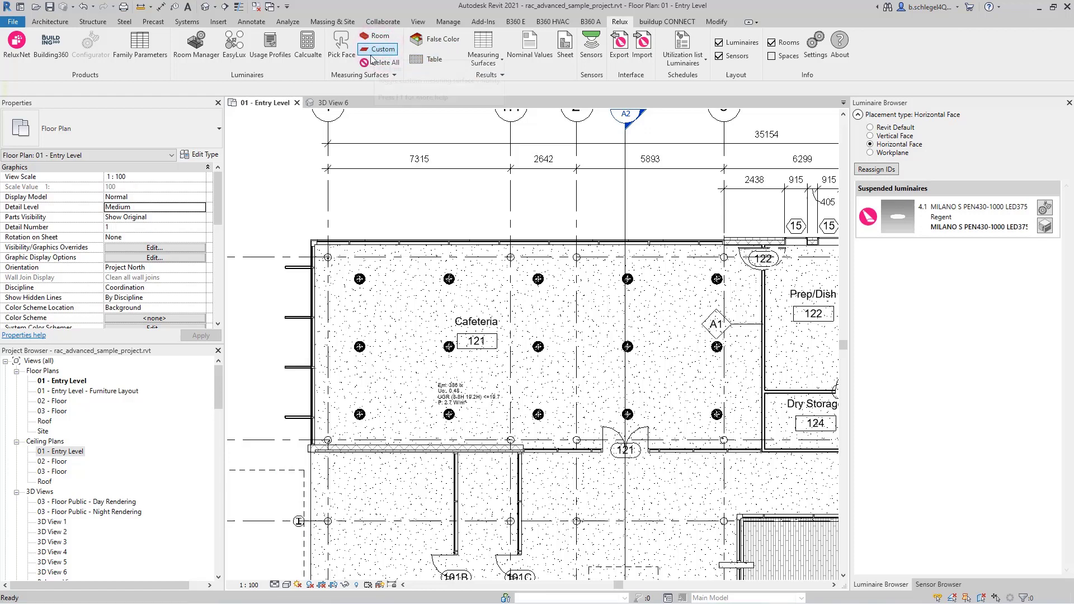
Step: In 3D View 6, toggle Relux Room, Custom and False Color, ending with Room and Custom on, False Color off
{"action": "left_click", "coordinate": [332, 103]}
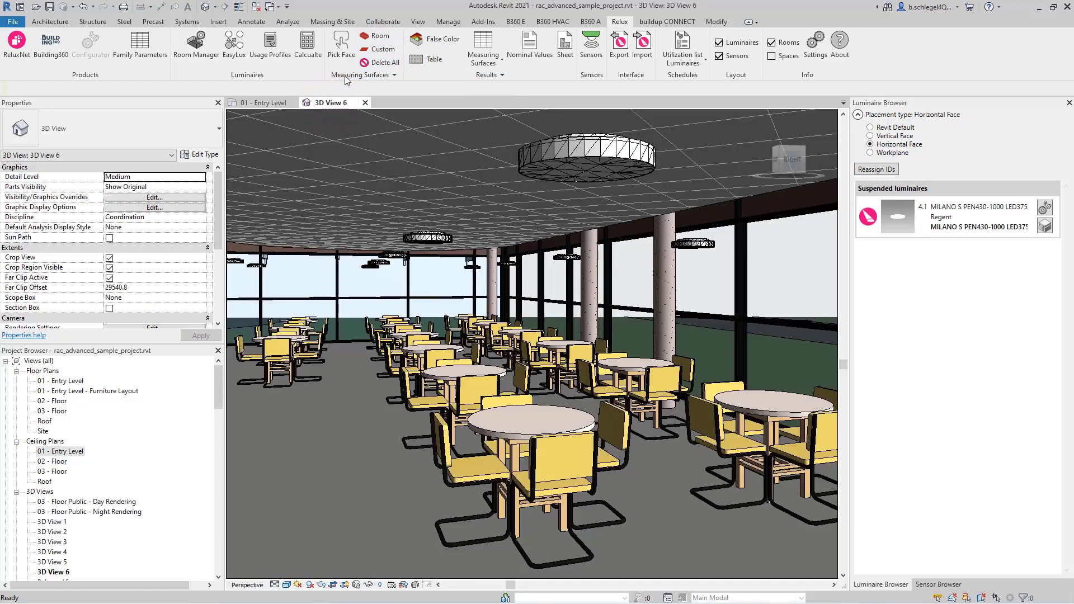
{"action": "left_click", "coordinate": [379, 38]}
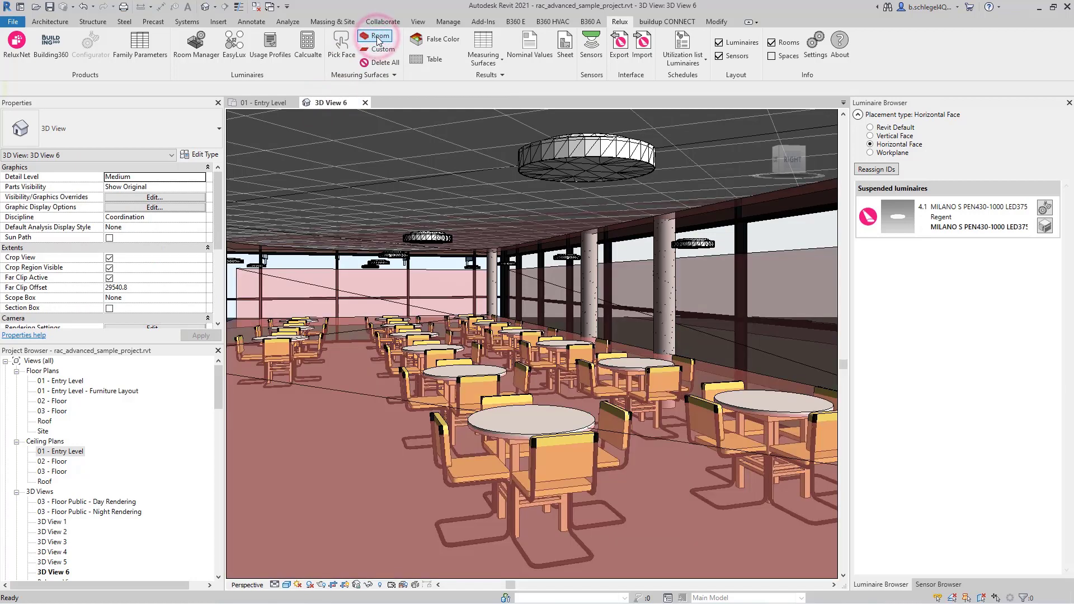
{"action": "left_click", "coordinate": [430, 43]}
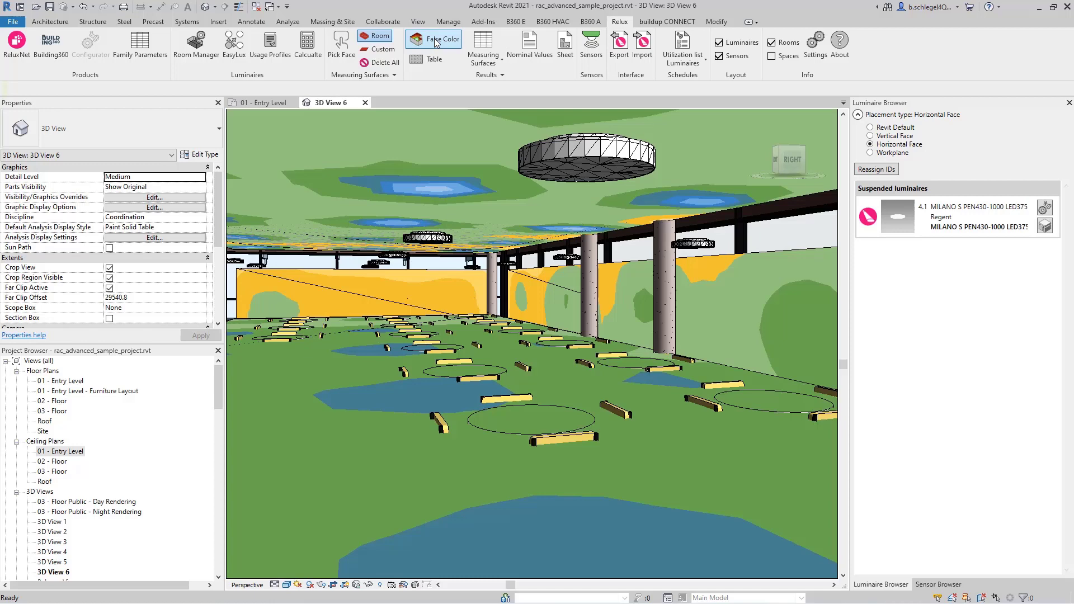
{"action": "left_click", "coordinate": [374, 37]}
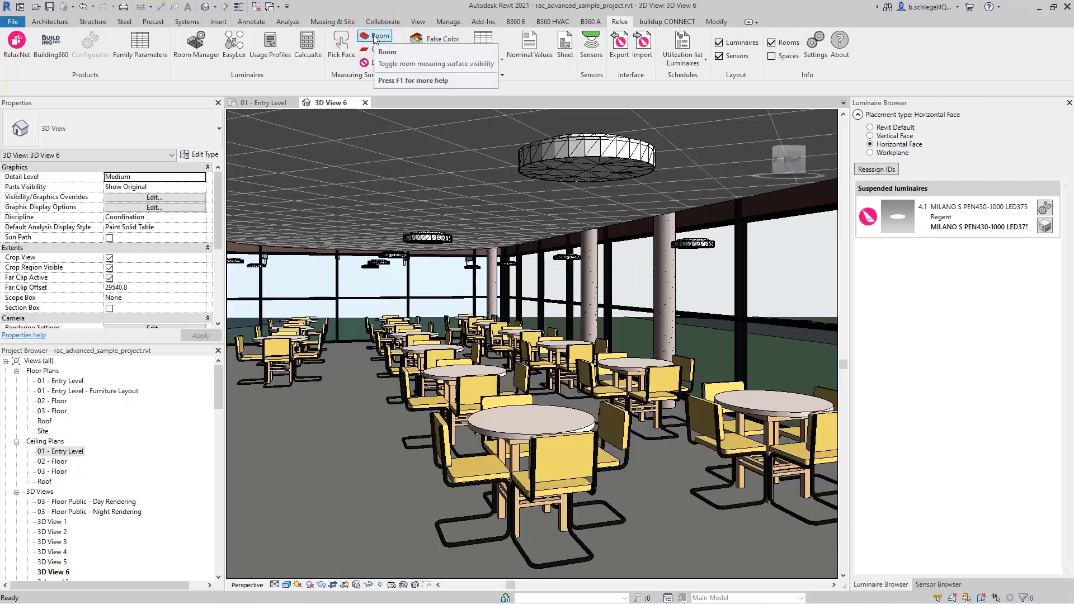
{"action": "left_click", "coordinate": [378, 50]}
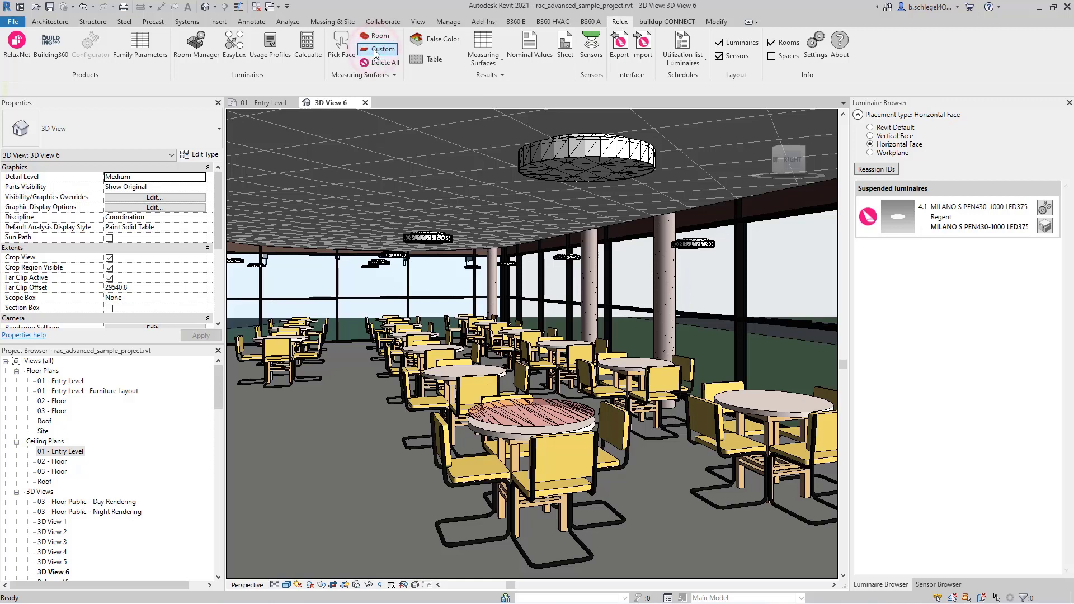
{"action": "left_click", "coordinate": [431, 41]}
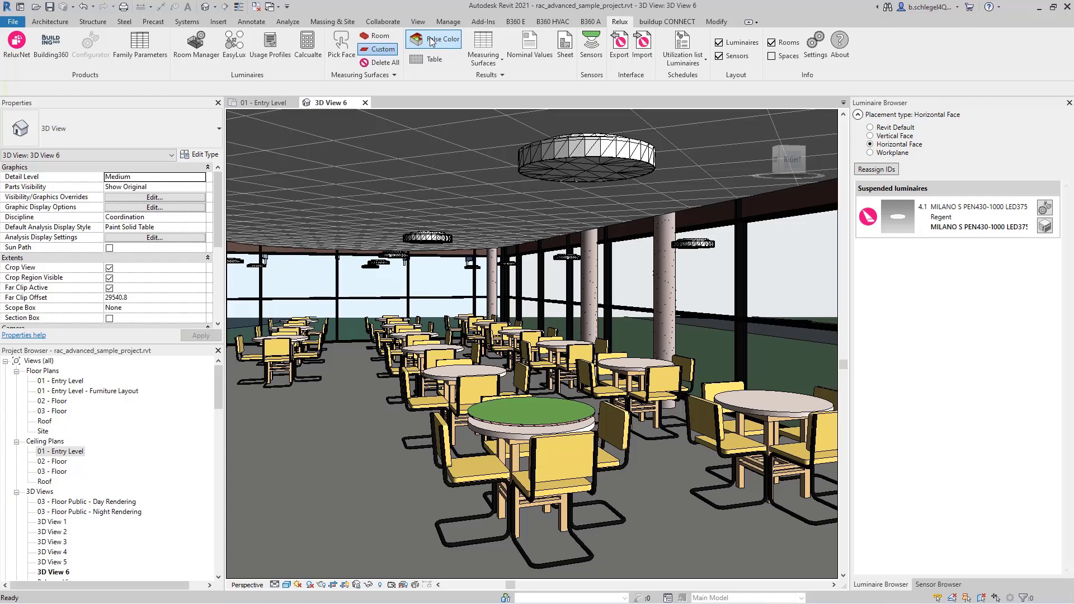
{"action": "left_click", "coordinate": [431, 40]}
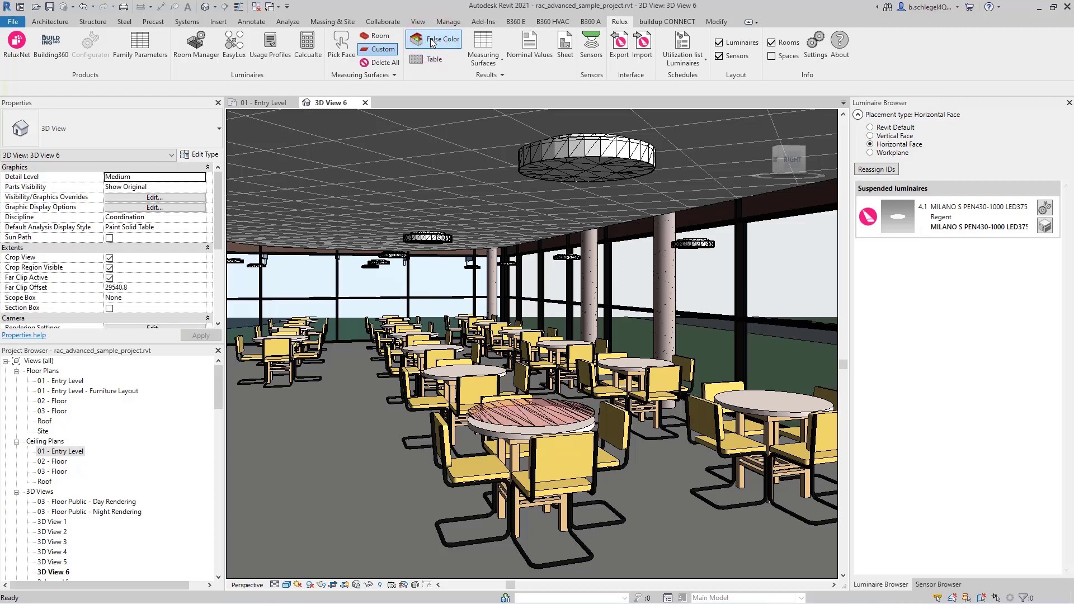
{"action": "left_click", "coordinate": [379, 36]}
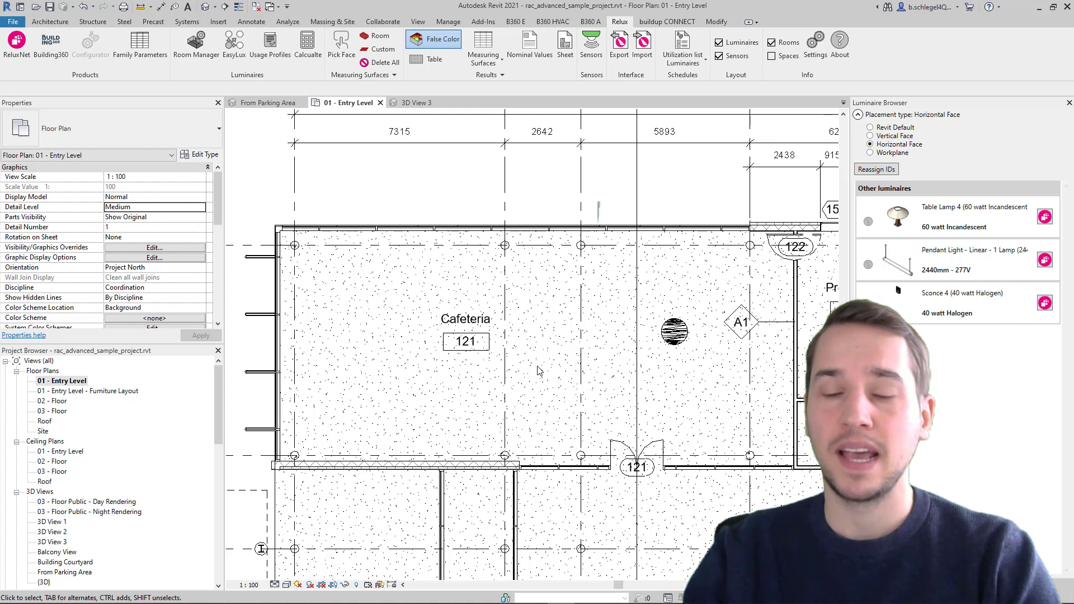
Step: Clear the luminaire selection and switch to the 3D View 3 perspective
{"action": "scroll", "coordinate": [690, 335], "scroll_direction": "up", "scroll_amount": 4}
{"action": "scroll", "coordinate": [674, 298], "scroll_direction": "up", "scroll_amount": 3}
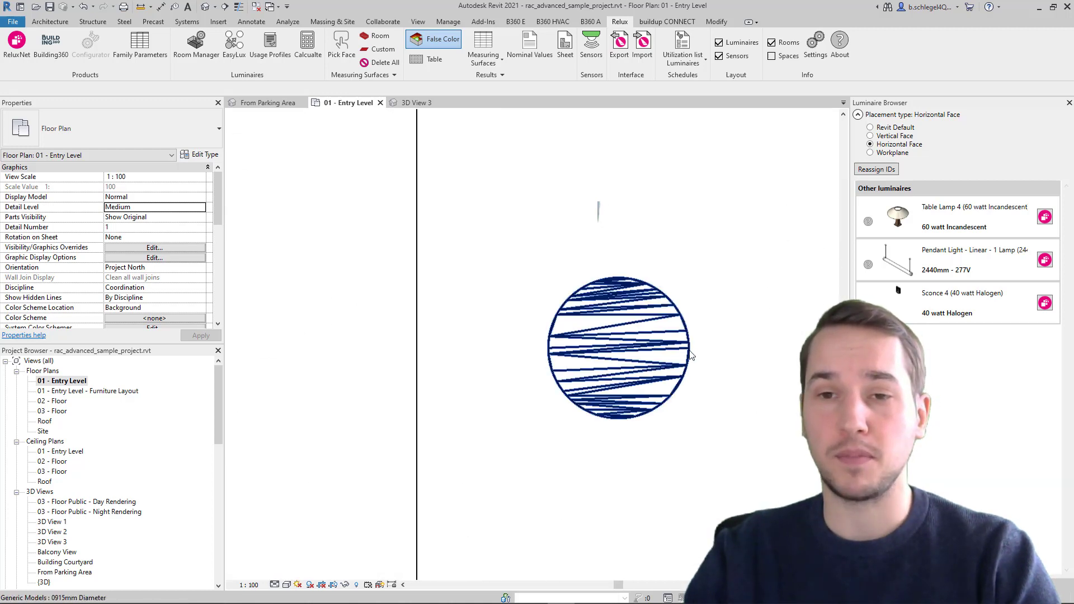
{"action": "key", "text": "Escape"}
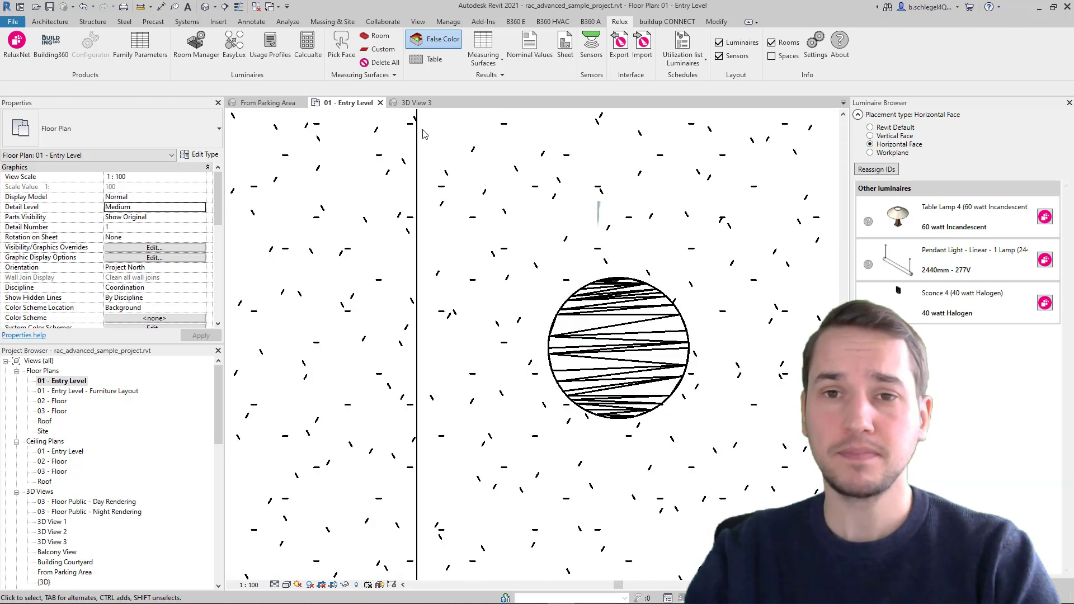
{"action": "left_click", "coordinate": [413, 102]}
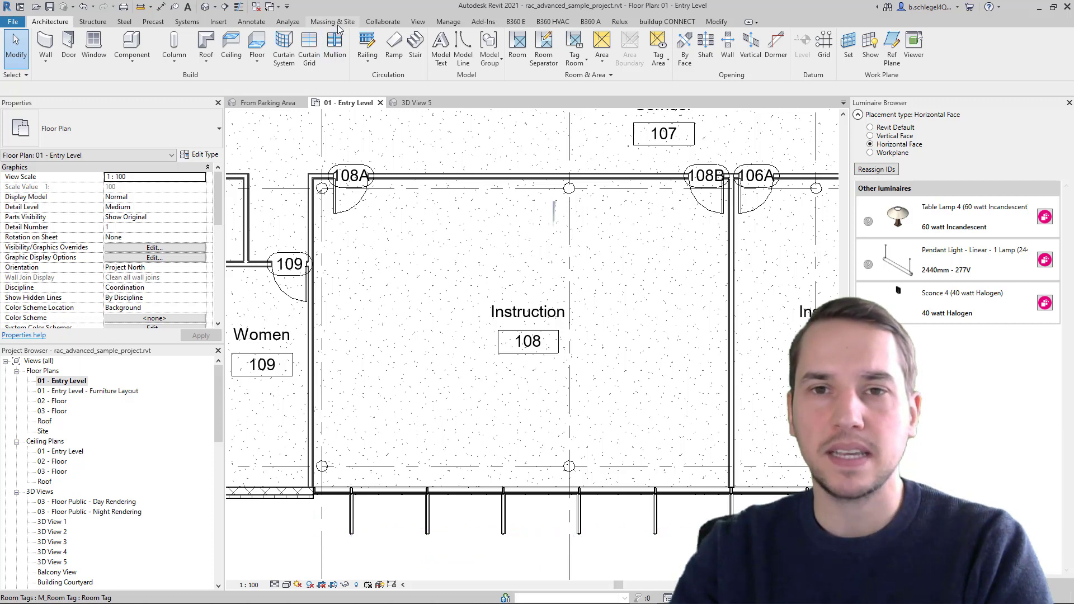
Step: Start a new in-place mass with the default name Mass 1
{"action": "left_click", "coordinate": [335, 22]}
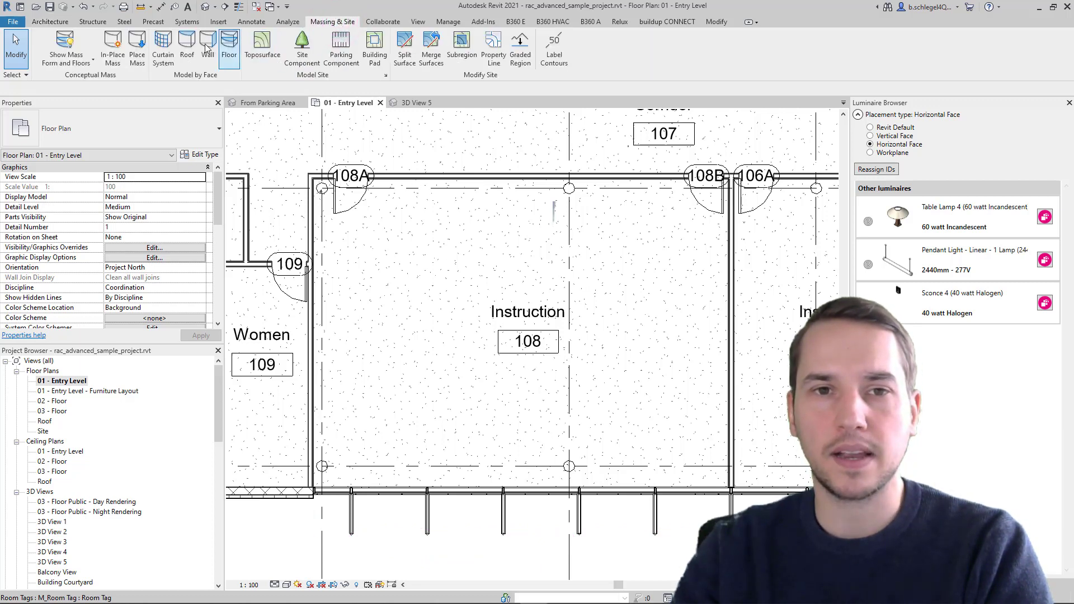
{"action": "left_click", "coordinate": [112, 59]}
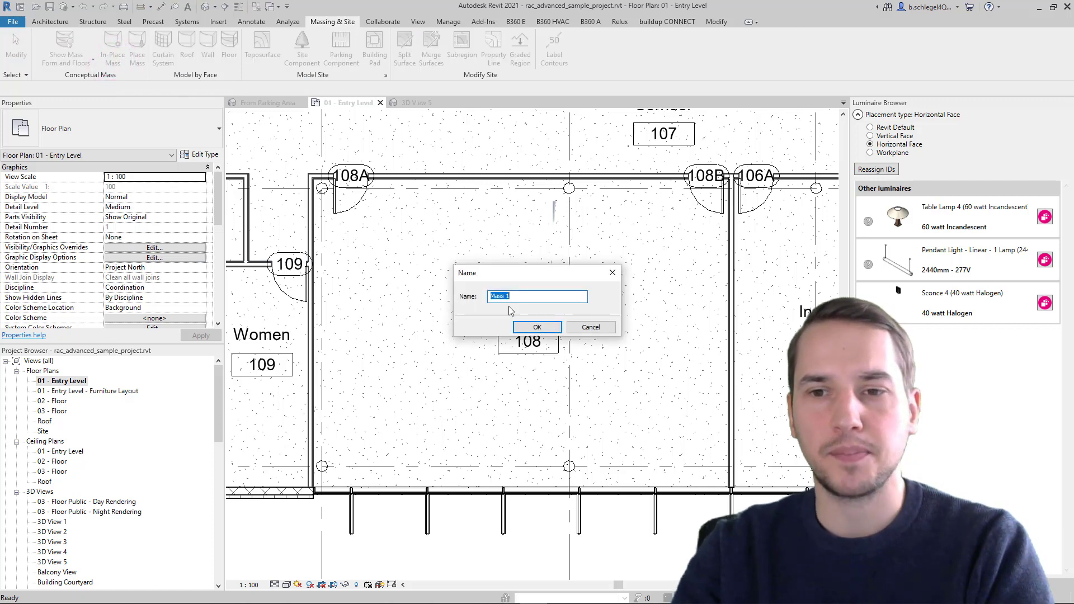
{"action": "left_click", "coordinate": [536, 327]}
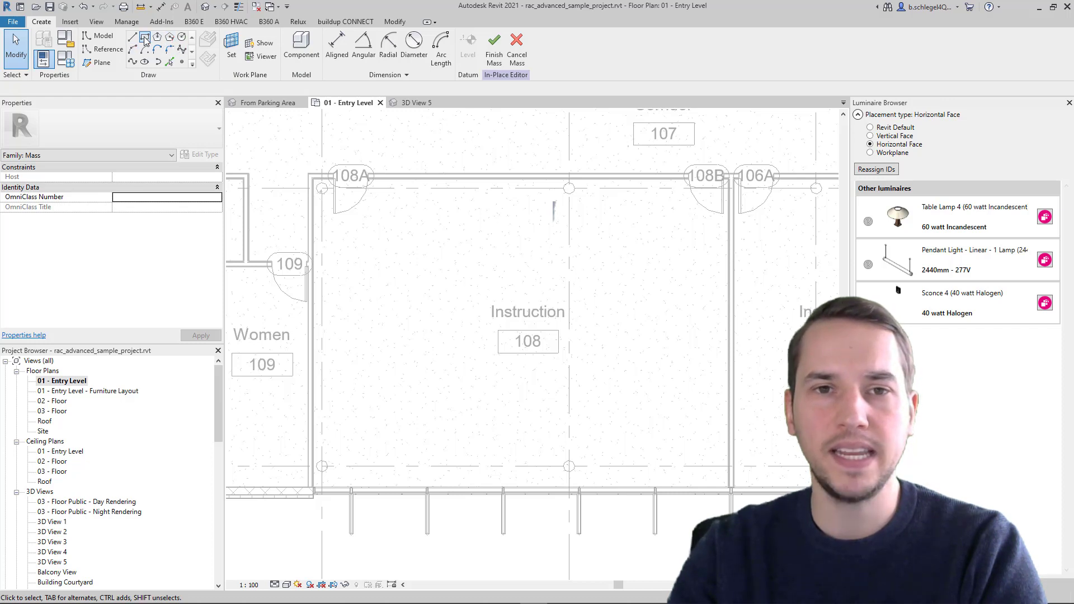
Step: Draw a rectangle in Instruction room 108, extrude it as a solid form and finish the mass
{"action": "left_click", "coordinate": [144, 38]}
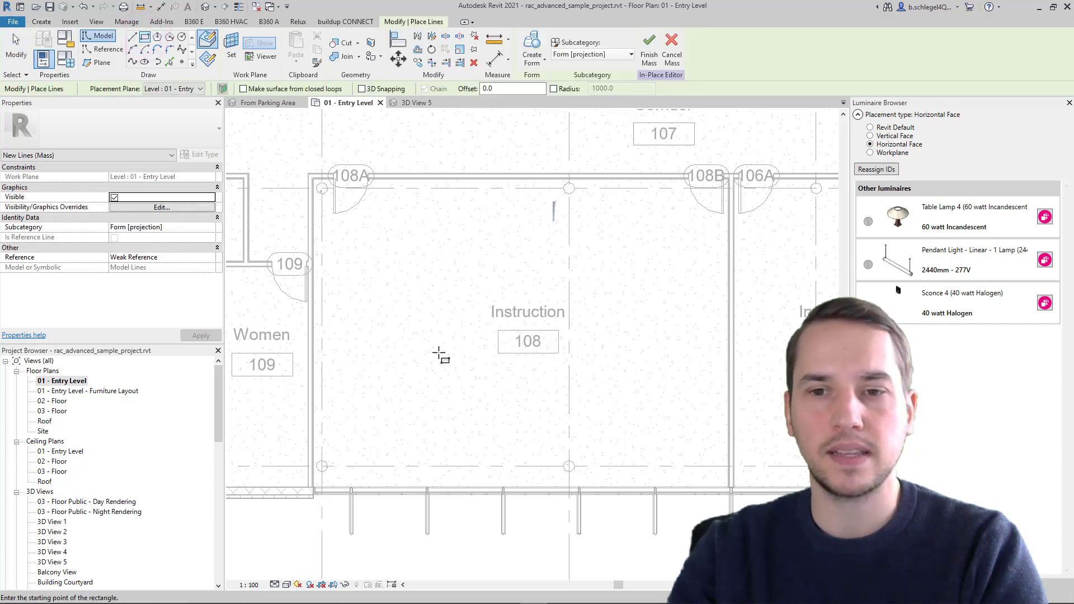
{"action": "left_click", "coordinate": [392, 366]}
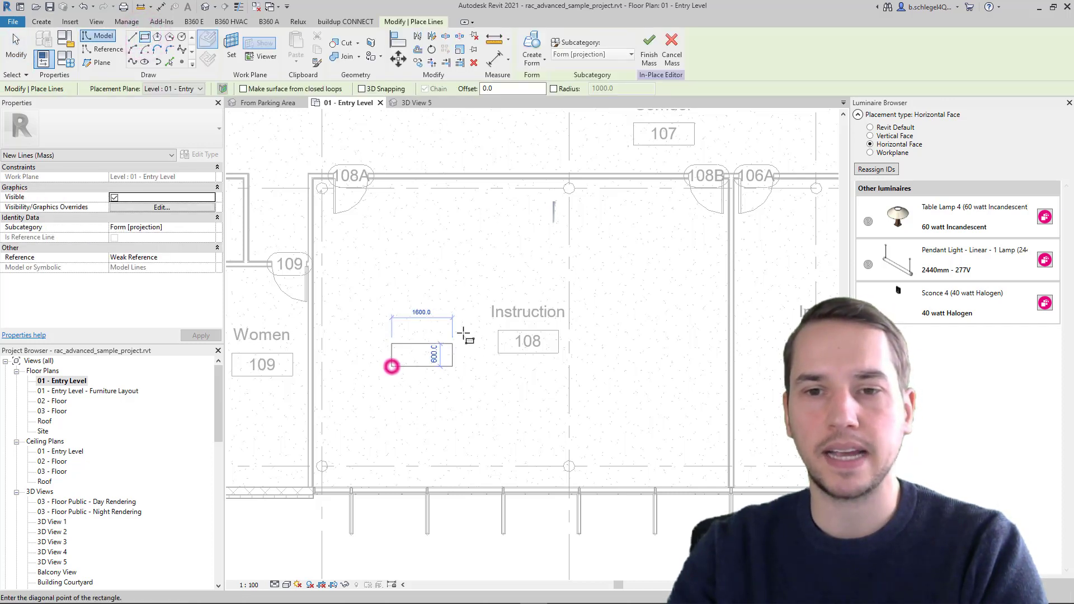
{"action": "left_click", "coordinate": [486, 272]}
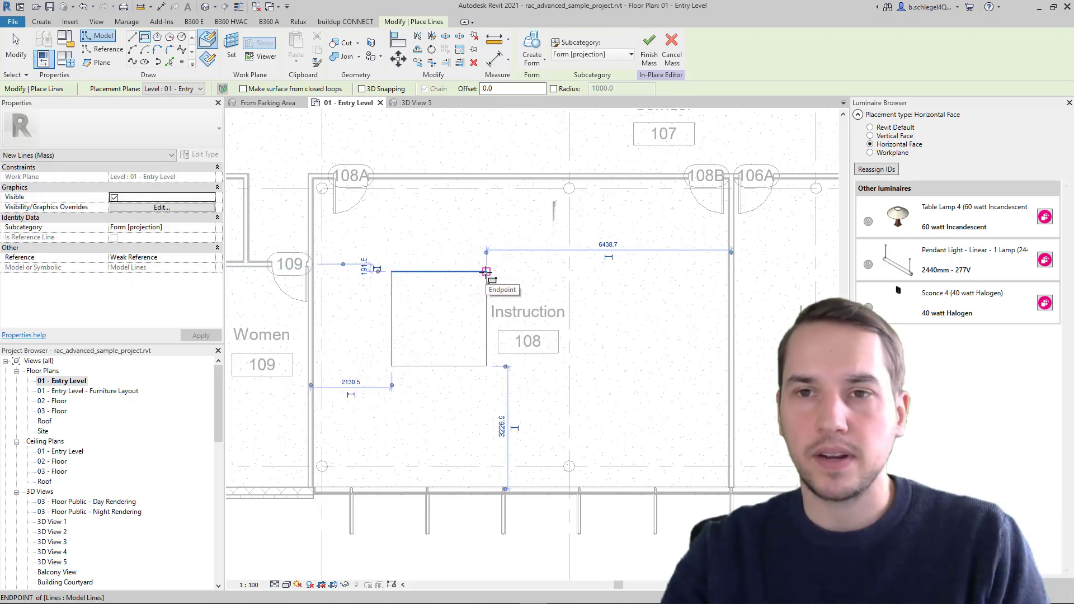
{"action": "left_click", "coordinate": [532, 56]}
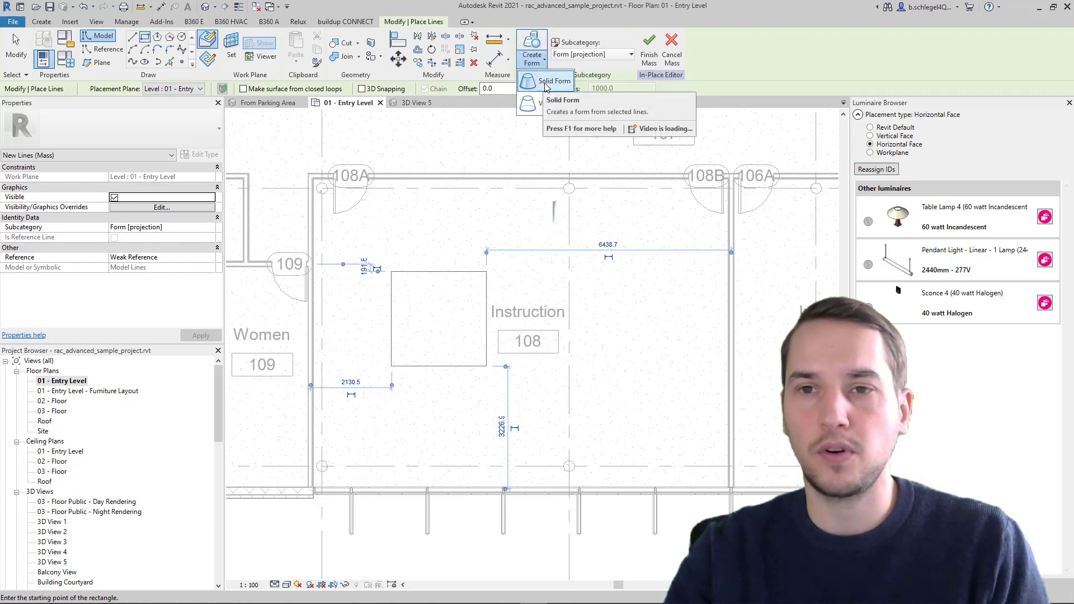
{"action": "left_click", "coordinate": [543, 82]}
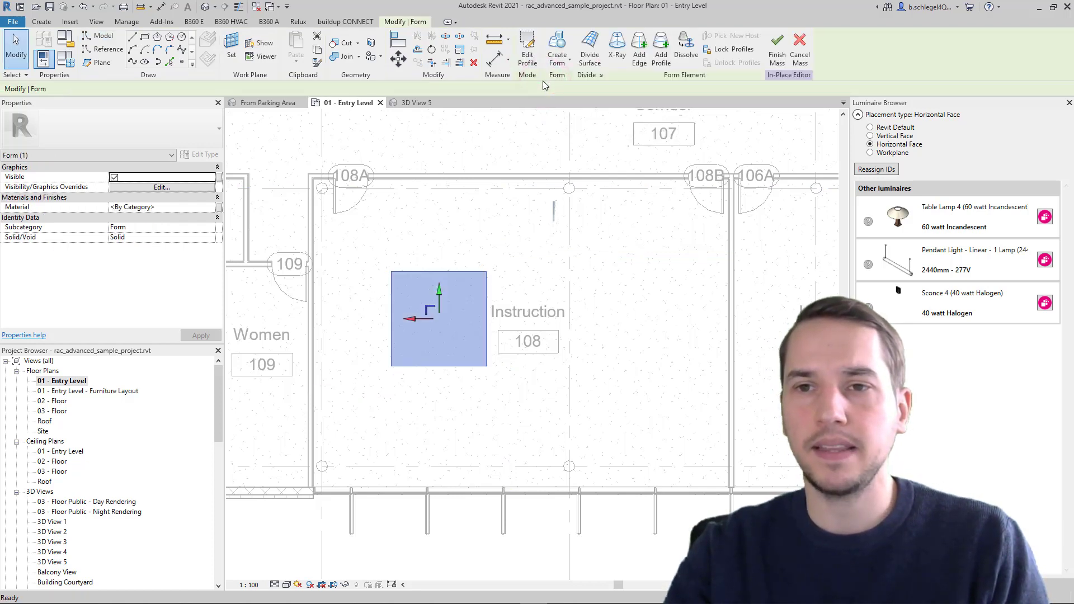
{"action": "left_click", "coordinate": [778, 53]}
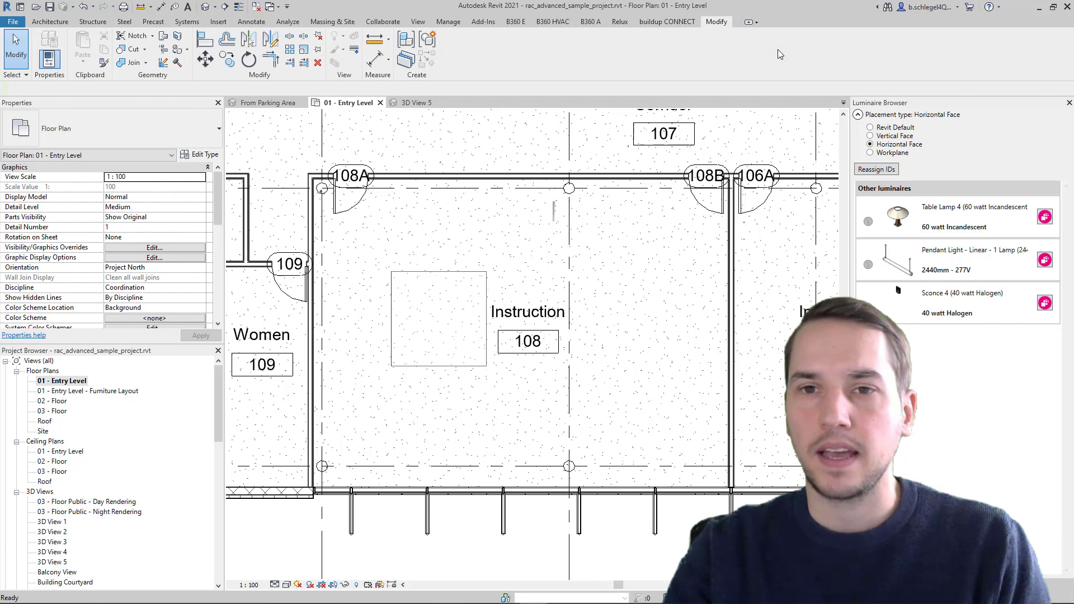
Step: In 3D View 5, make the mass's top face a Relux measuring surface
{"action": "left_click", "coordinate": [418, 105]}
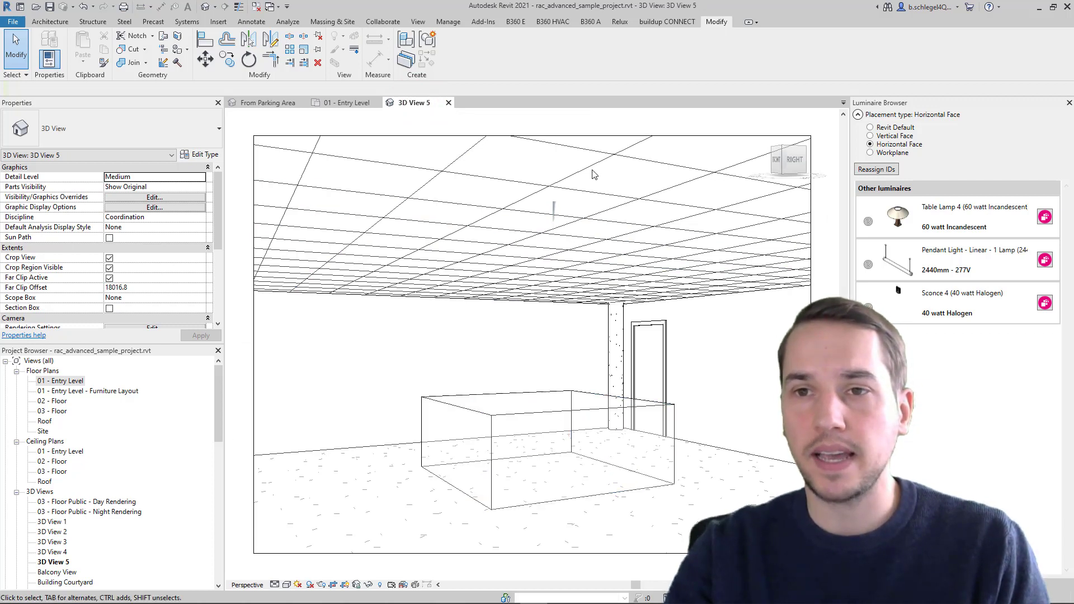
{"action": "left_click", "coordinate": [619, 22]}
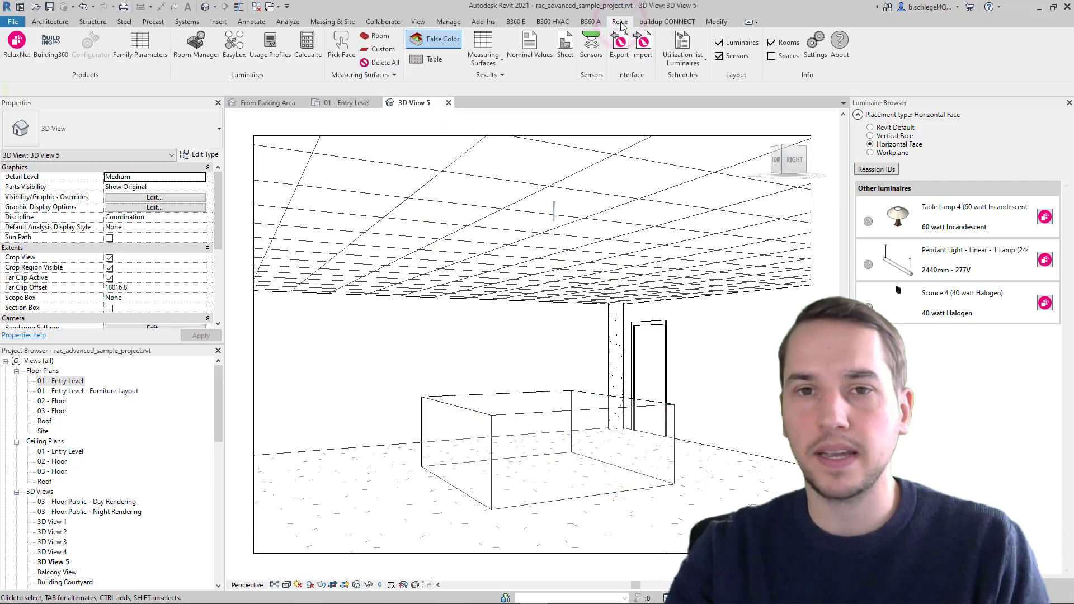
{"action": "left_click", "coordinate": [342, 56]}
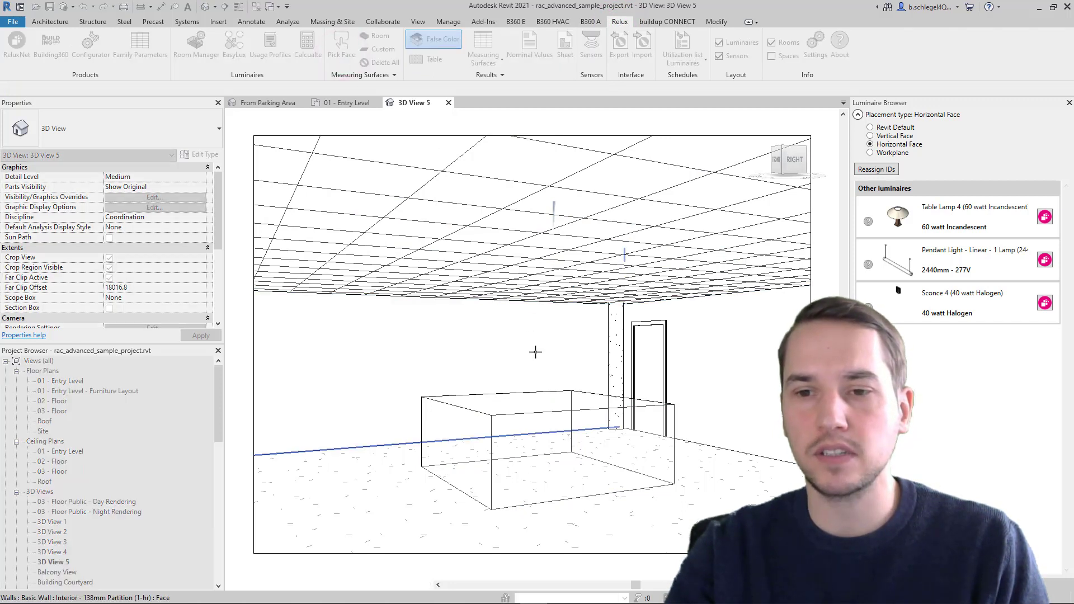
{"action": "left_click", "coordinate": [553, 397]}
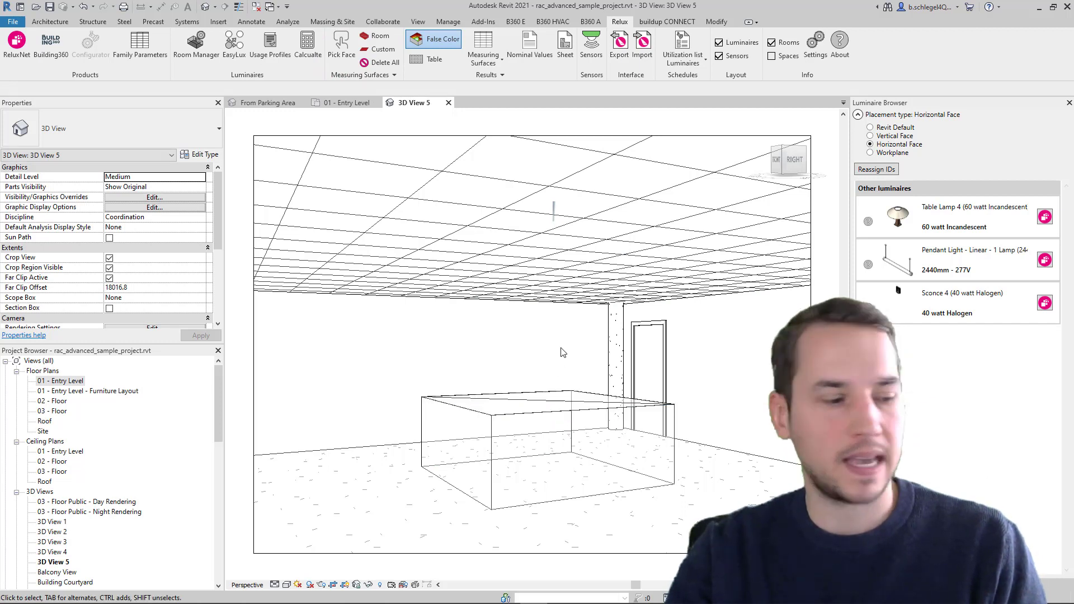
Step: Delete the mass, keeping its surface, and set the view's visual style to Shaded
{"action": "left_click", "coordinate": [493, 458]}
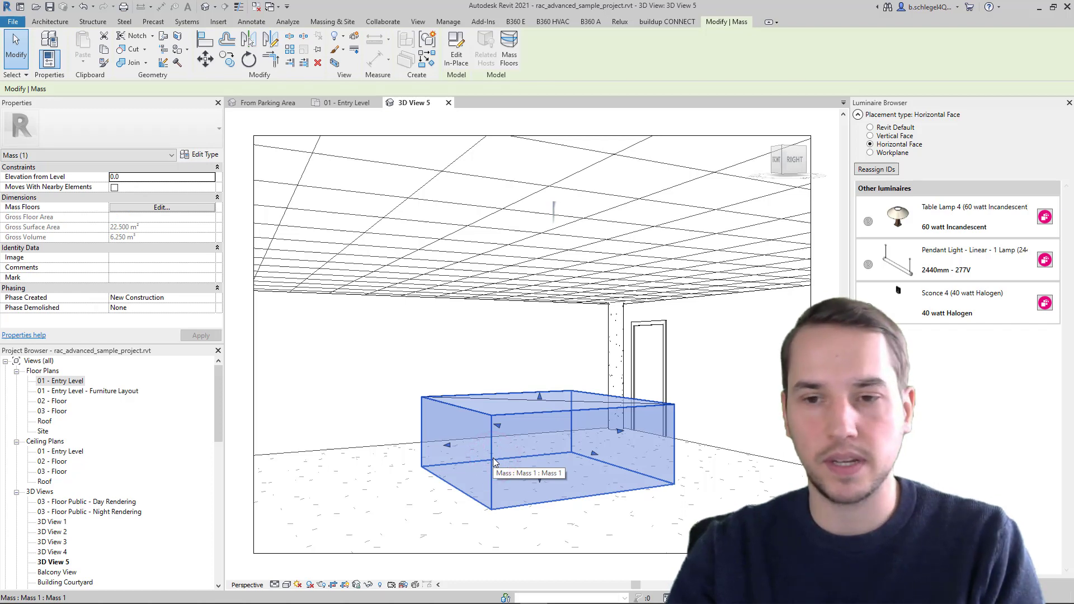
{"action": "key", "text": "Delete"}
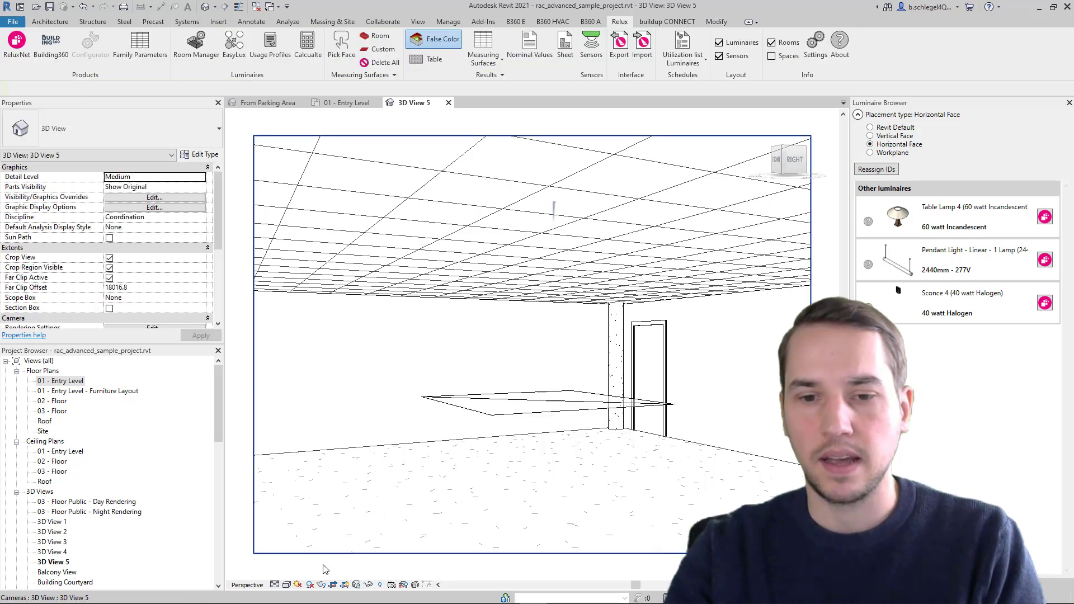
{"action": "left_click", "coordinate": [287, 584]}
{"action": "left_click", "coordinate": [305, 551]}
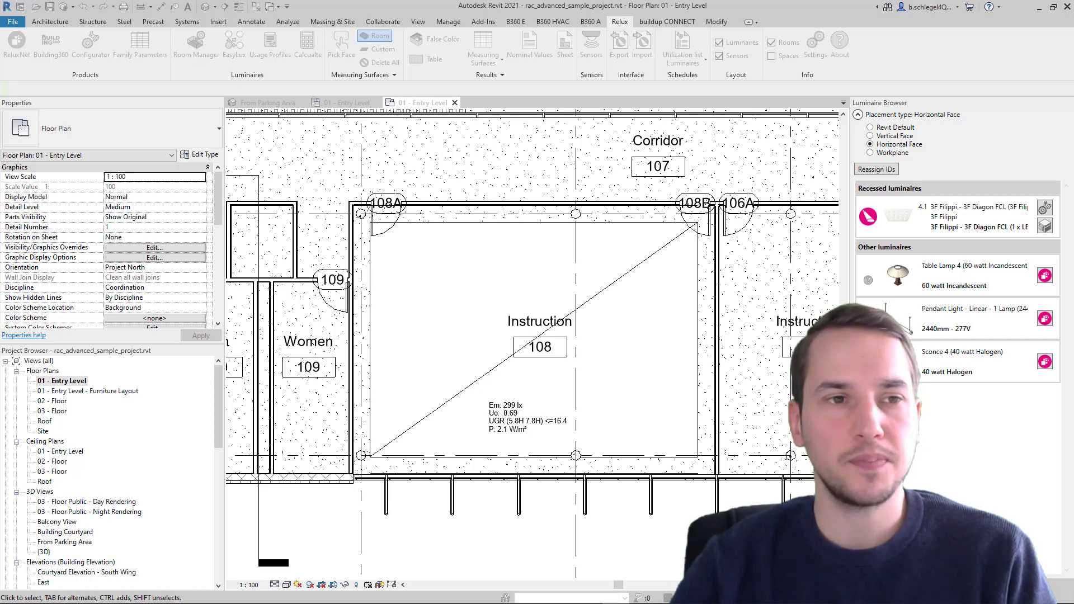
Step: Open the Relux Room Manager
{"action": "left_click", "coordinate": [196, 43]}
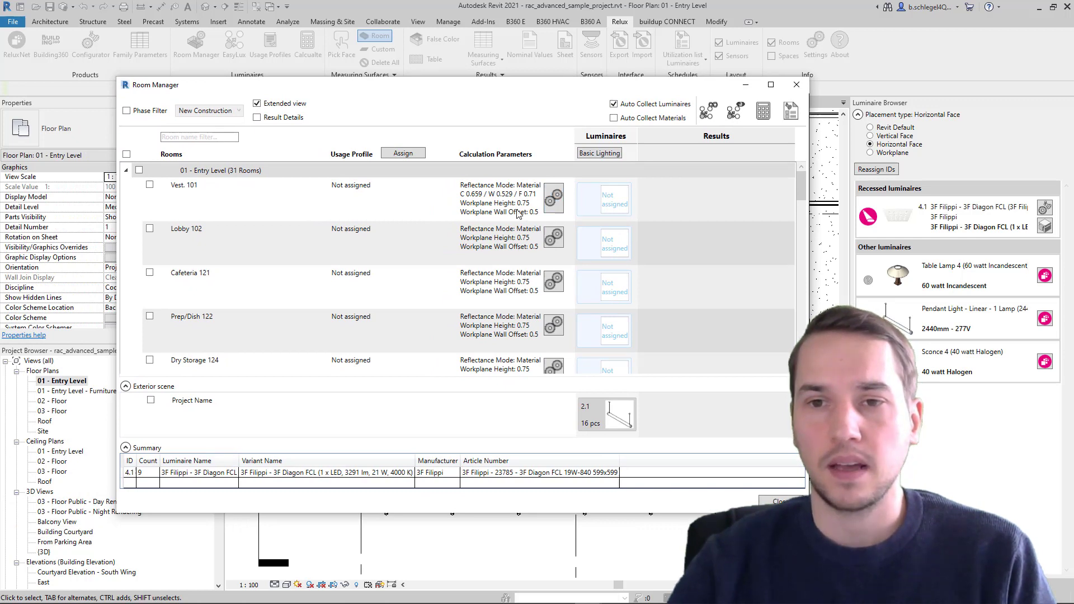
Step: Change Workplane Wall Offset to 0.2 in room Vest. 101's calculation parameters
{"action": "left_click", "coordinate": [554, 199]}
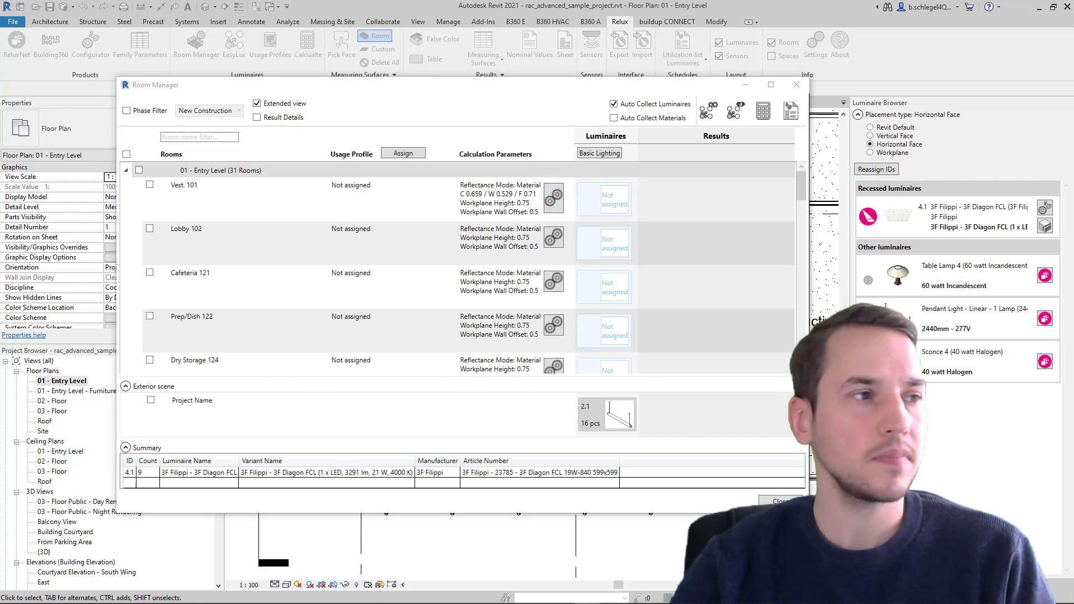
{"action": "left_click_drag", "start_coordinate": [207, 85], "coordinate": [423, 214]}
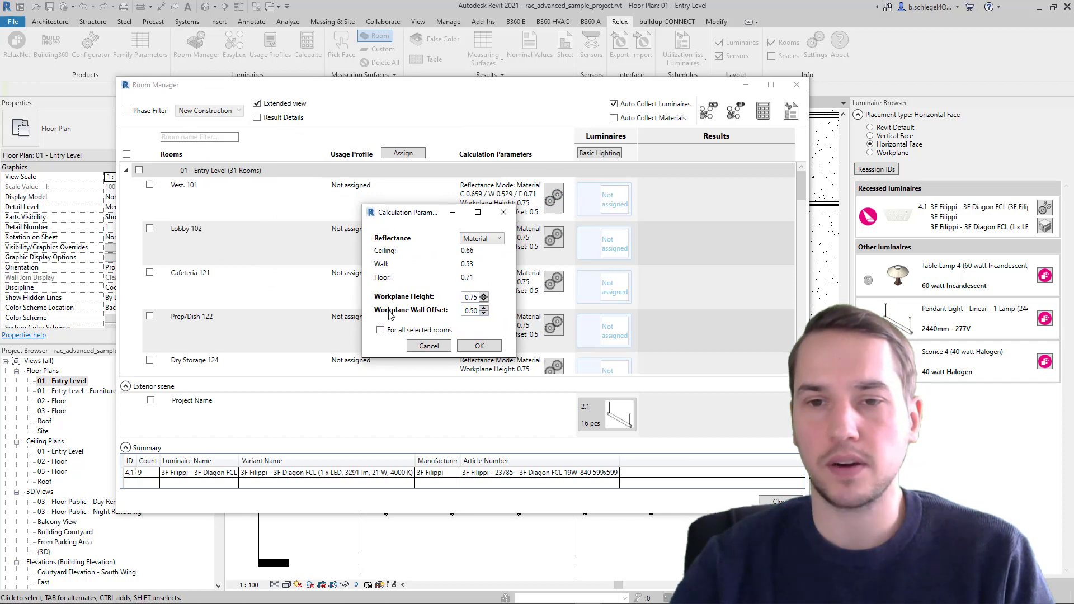
{"action": "double_click", "coordinate": [467, 310]}
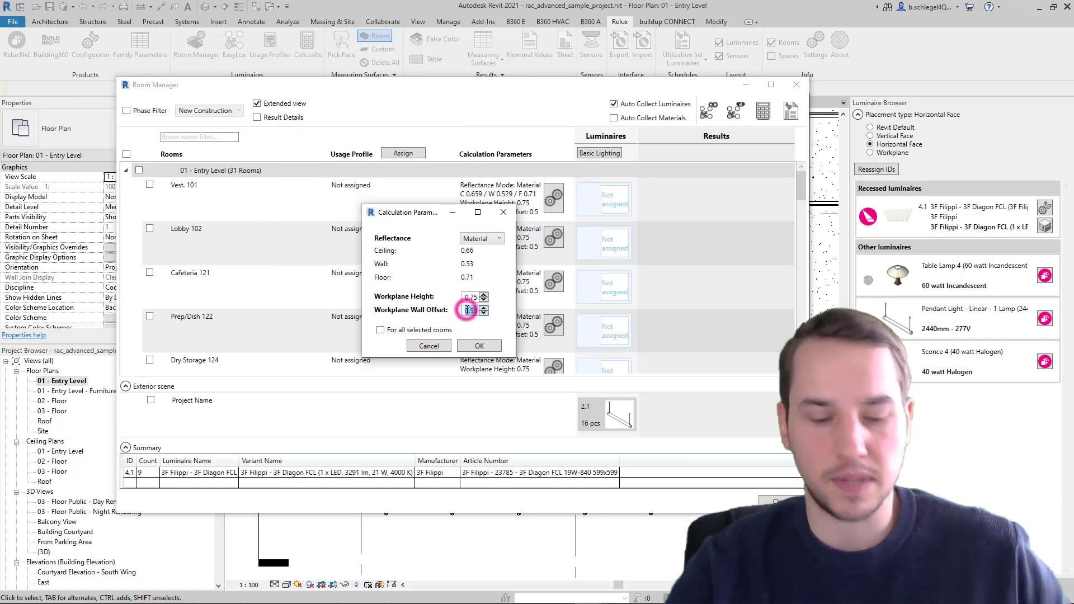
{"action": "type", "text": "0.2"}
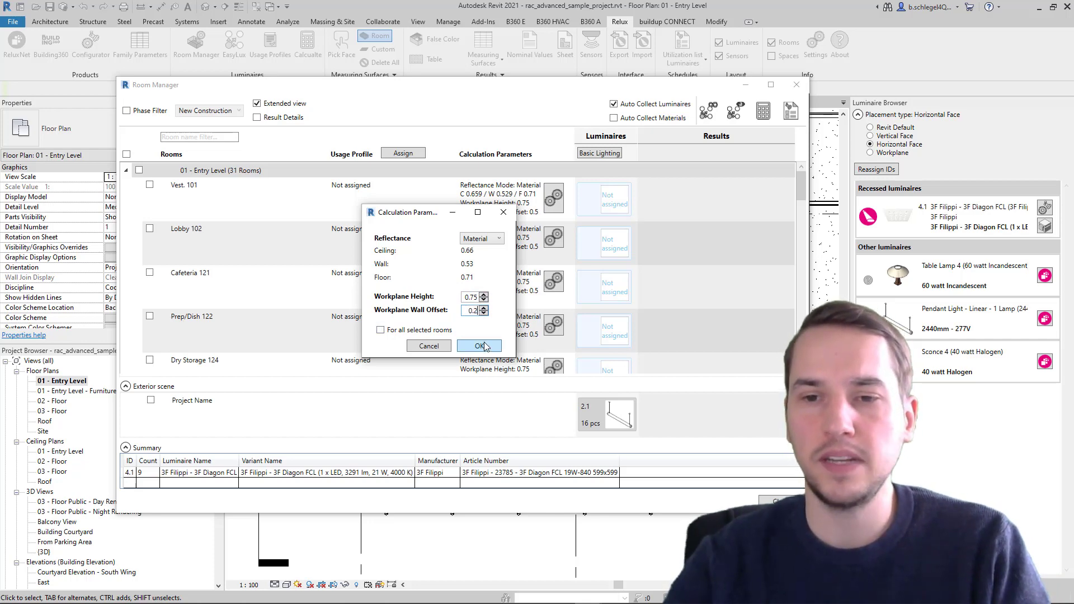
{"action": "left_click", "coordinate": [479, 345]}
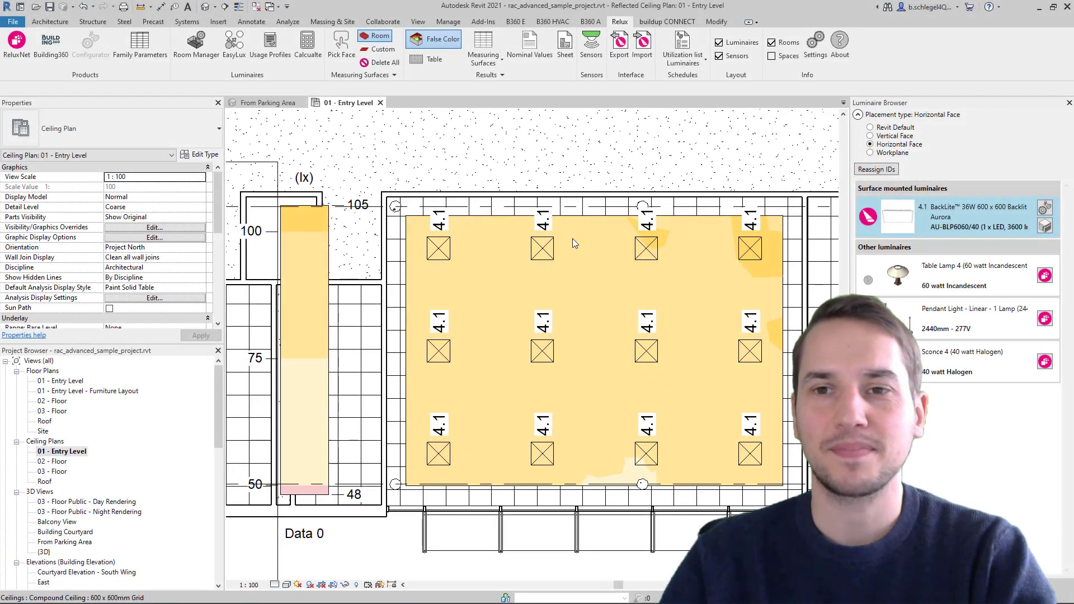
Step: Select the false-colour analysis results surface on the Entry Level ceiling plan
{"action": "left_click", "coordinate": [582, 180]}
{"action": "left_click", "coordinate": [594, 230]}
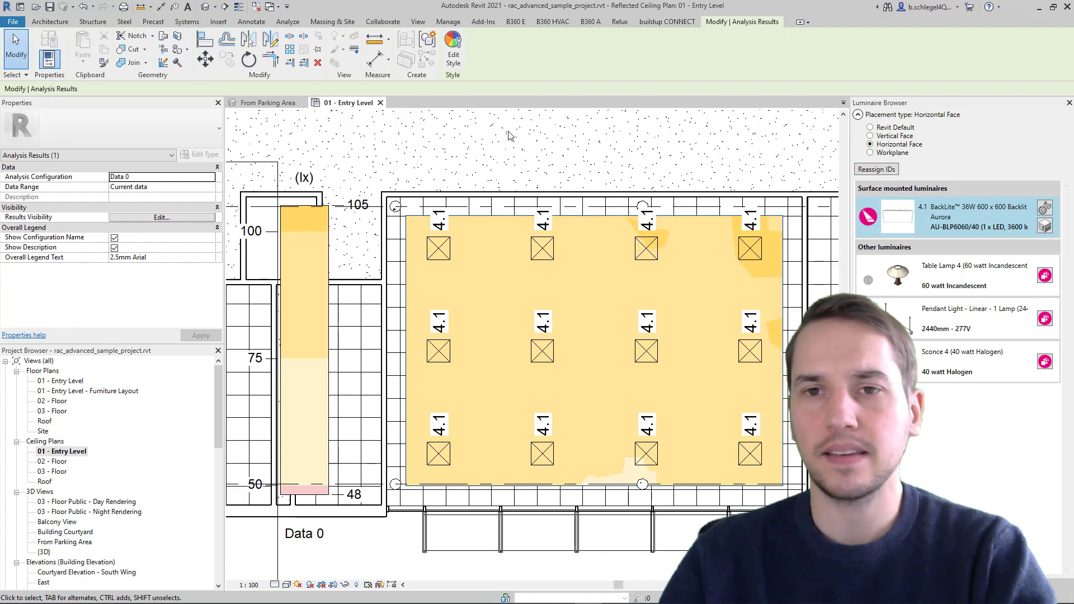
Step: Open the results' analysis display style and review the Color tab range colours
{"action": "left_click", "coordinate": [453, 62]}
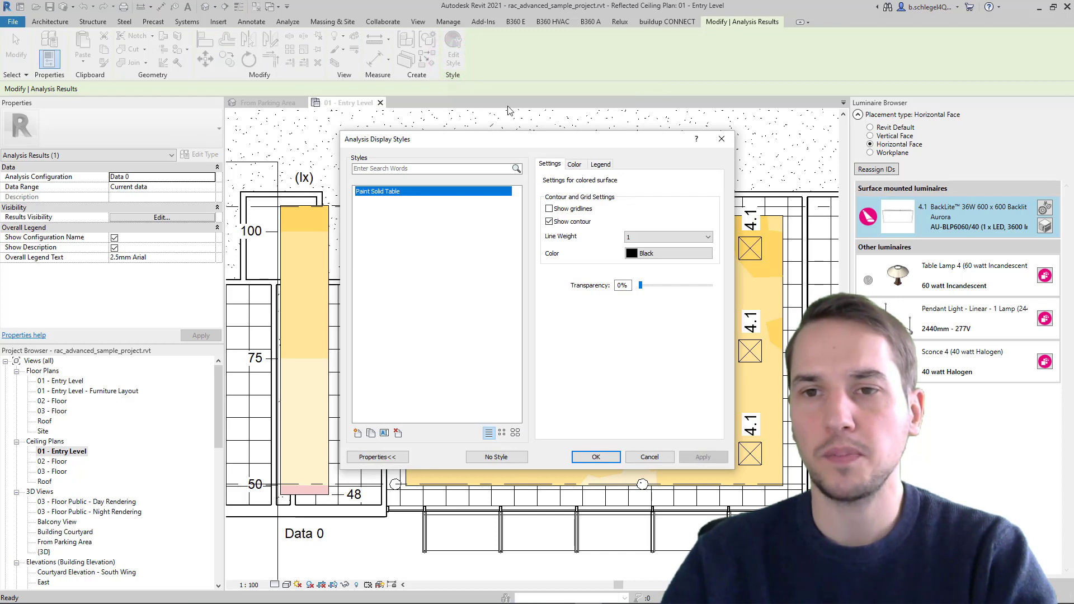
{"action": "left_click", "coordinate": [574, 164]}
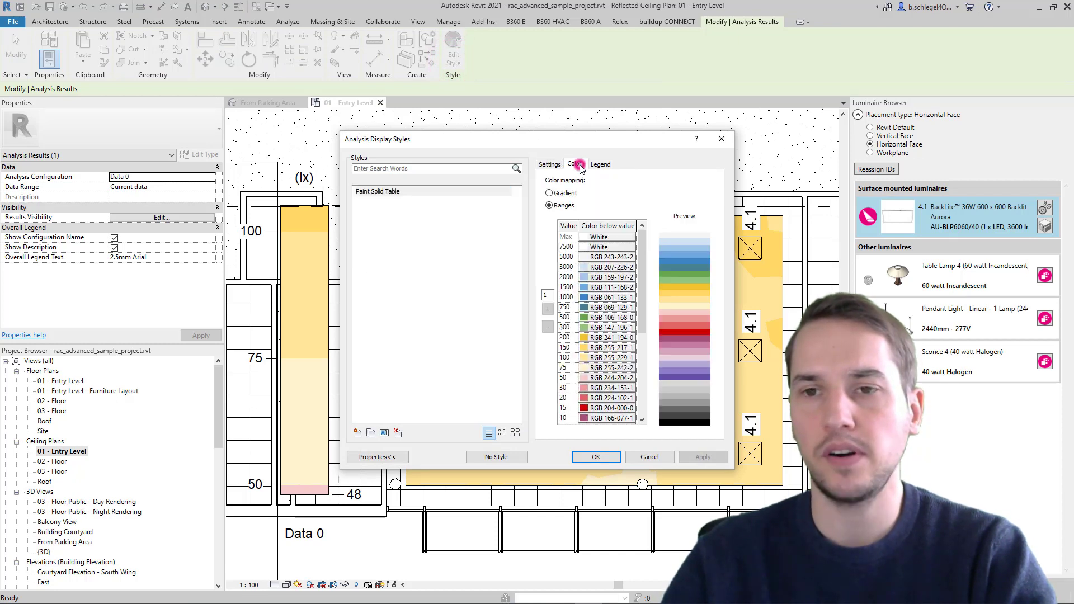
{"action": "left_click", "coordinate": [641, 240]}
{"action": "mouse_move", "coordinate": [641, 240]}
{"action": "left_mouse_down"}
{"action": "mouse_move", "coordinate": [644, 291]}
{"action": "mouse_move", "coordinate": [644, 244]}
{"action": "left_mouse_up"}
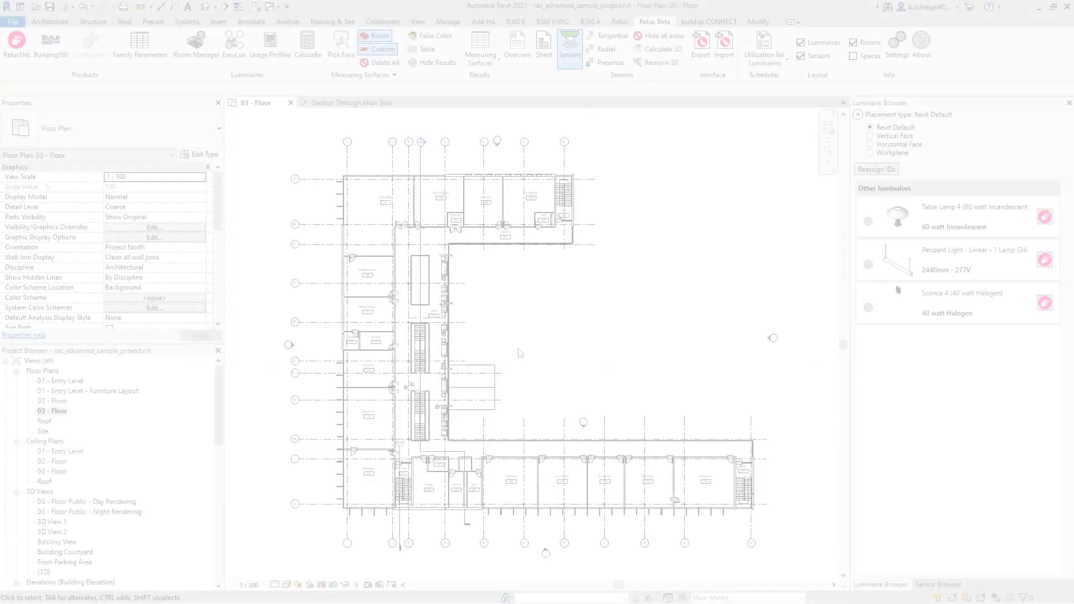
Step: Export Lobby 318 from the main stair section to Relux, with Start Relux after export kept on
{"action": "left_click", "coordinate": [403, 291]}
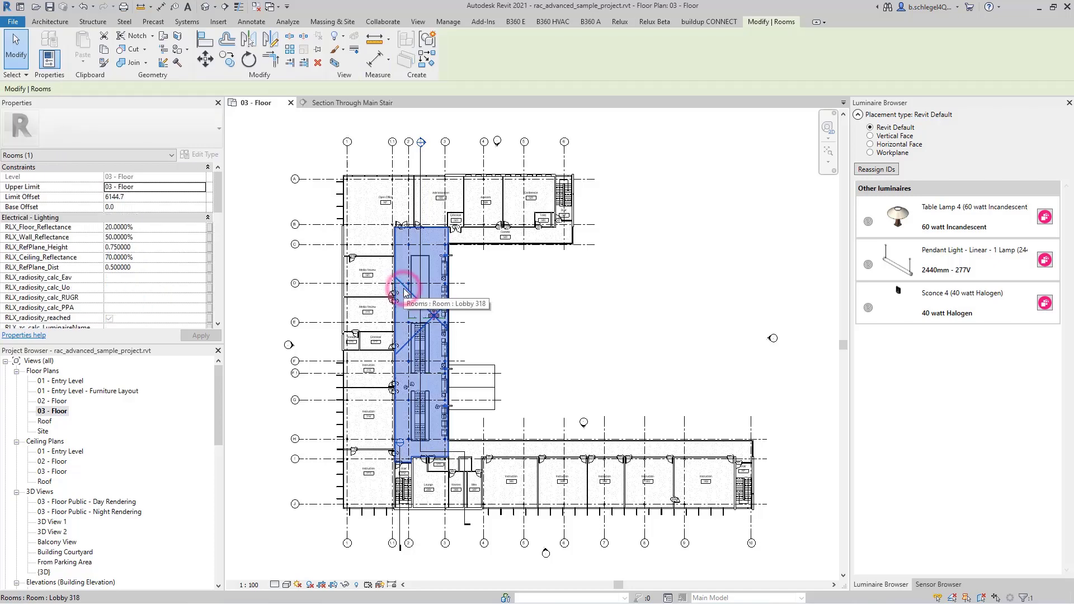
{"action": "left_click", "coordinate": [351, 105]}
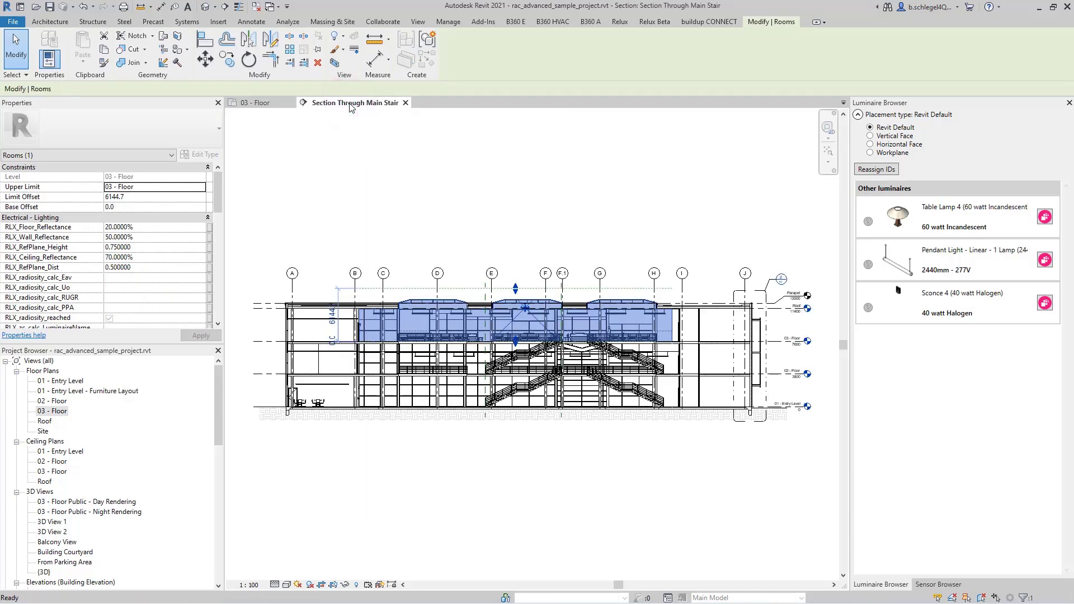
{"action": "left_click", "coordinate": [653, 21]}
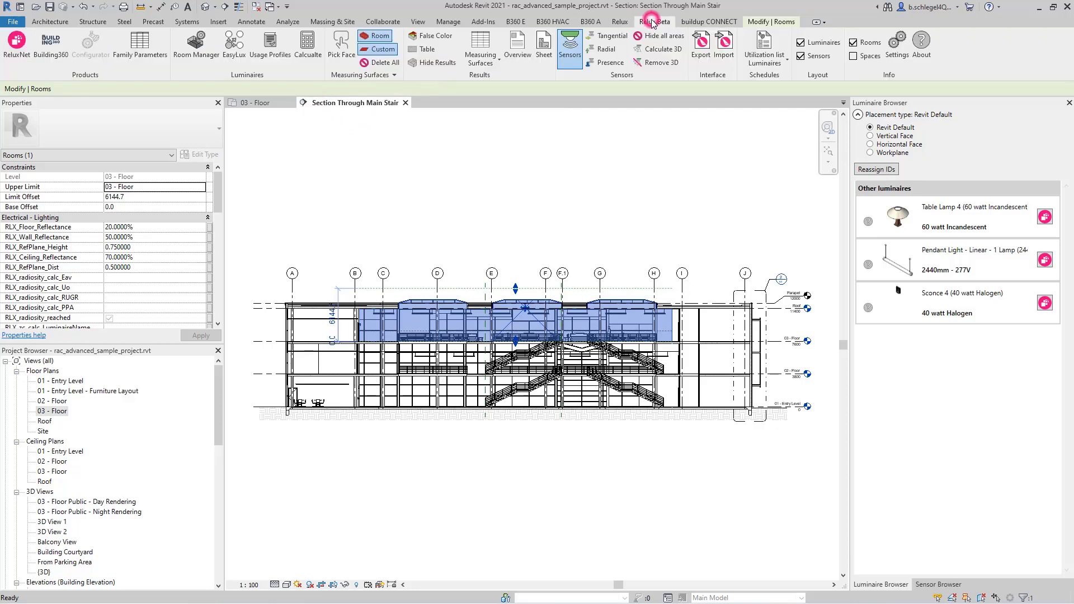
{"action": "left_click", "coordinate": [705, 61]}
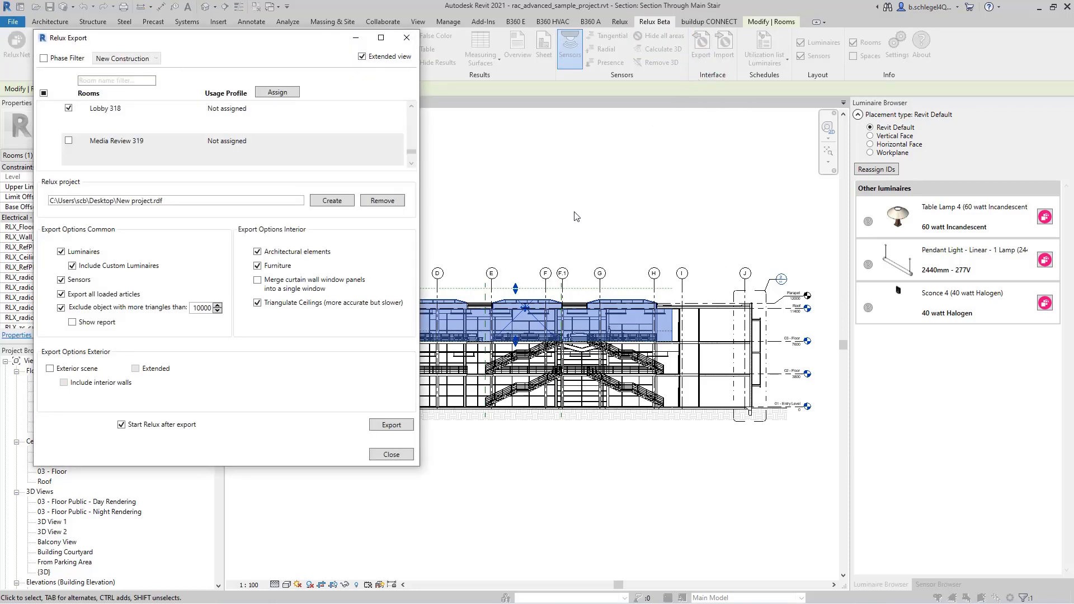
{"action": "left_click", "coordinate": [394, 425]}
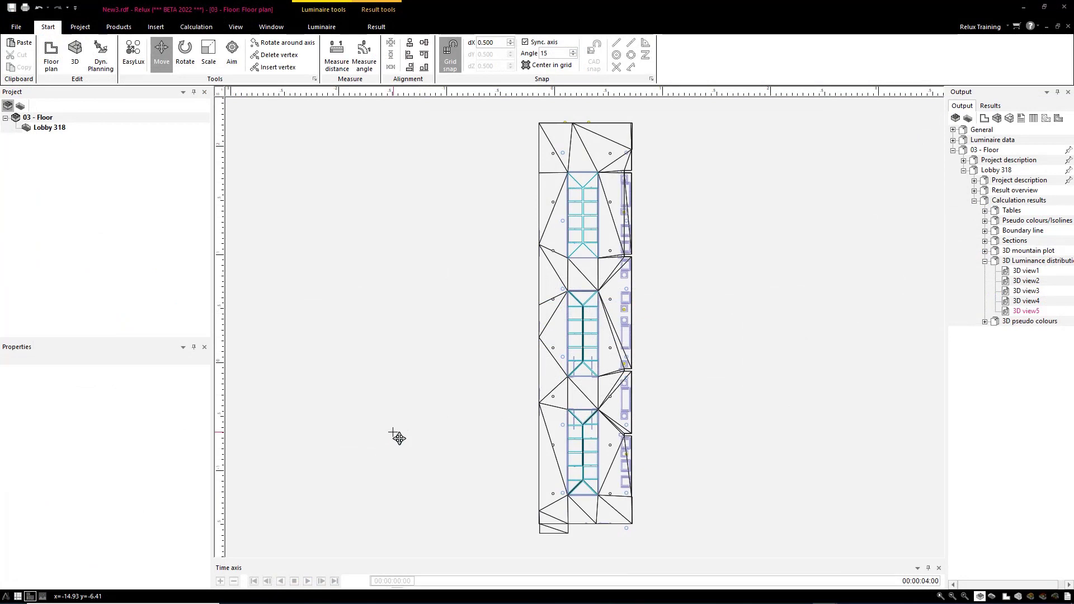
Step: Orbit the exported Lobby 318 in 3D and open luminance views 3D view3, 3D view2 and 3D view1
{"action": "left_click", "coordinate": [75, 63]}
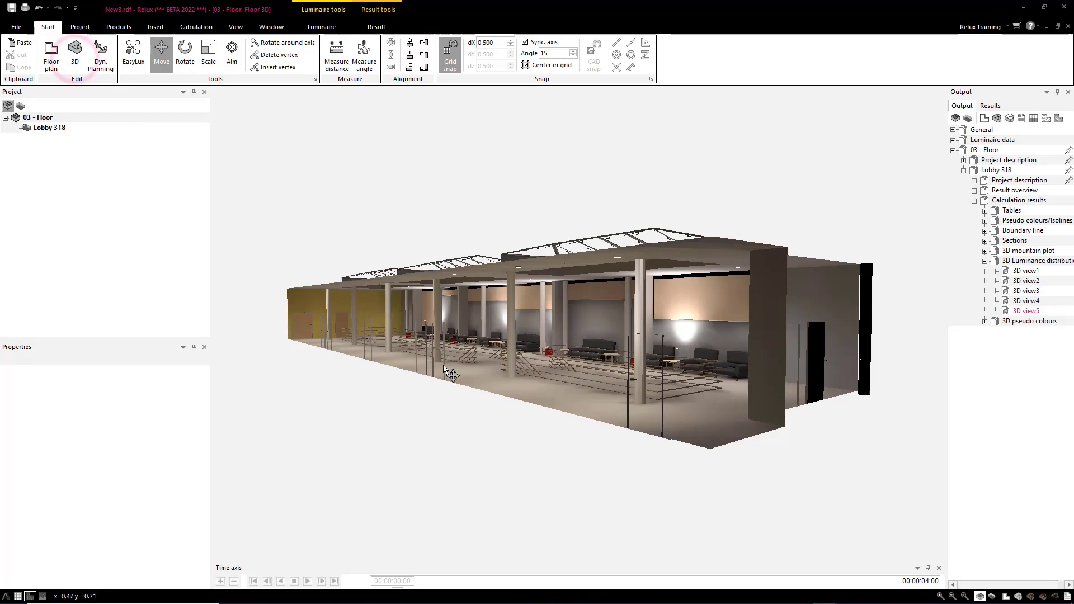
{"action": "left_click_drag", "start_coordinate": [443, 365], "coordinate": [904, 357]}
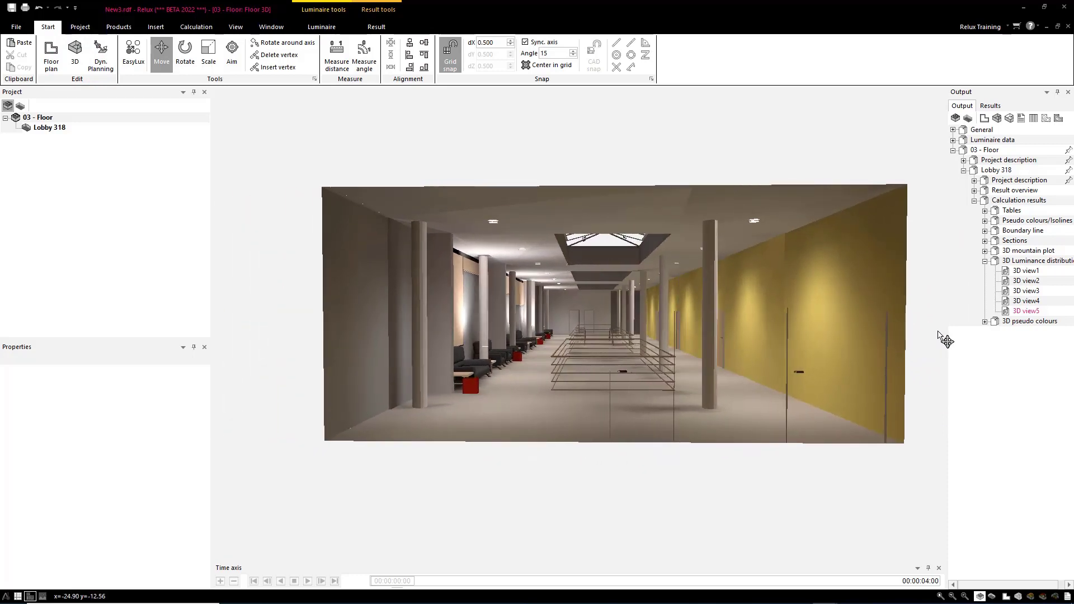
{"action": "double_click", "coordinate": [1018, 291]}
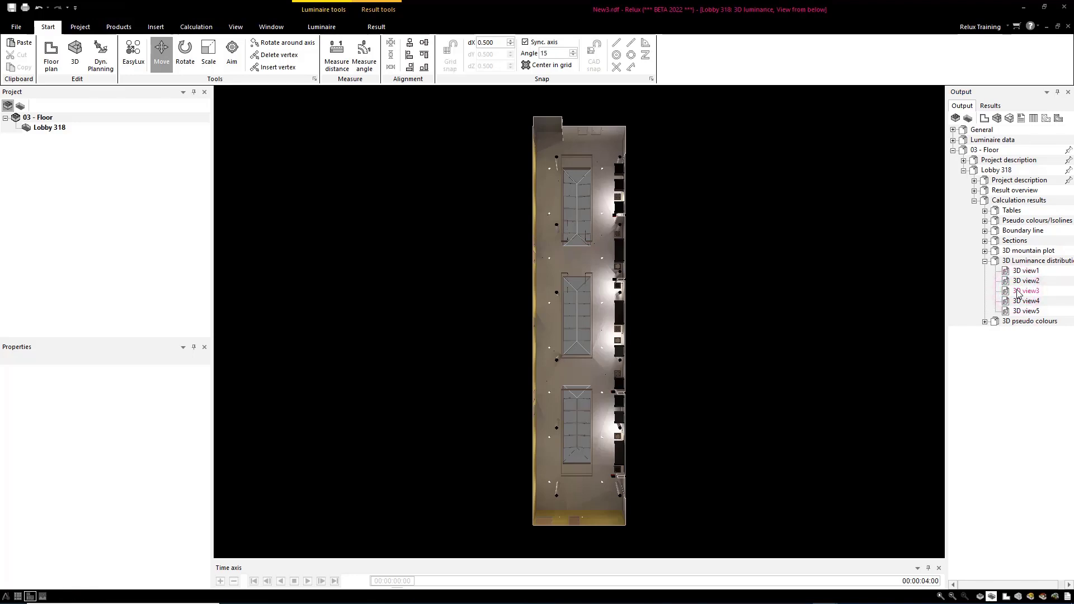
{"action": "double_click", "coordinate": [1017, 281]}
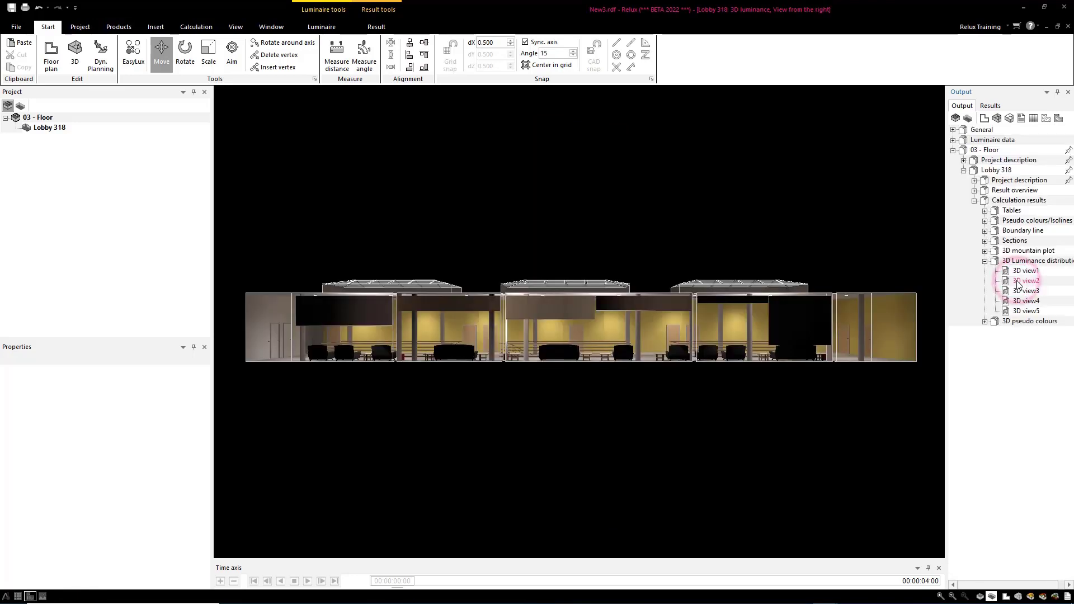
{"action": "double_click", "coordinate": [1017, 271]}
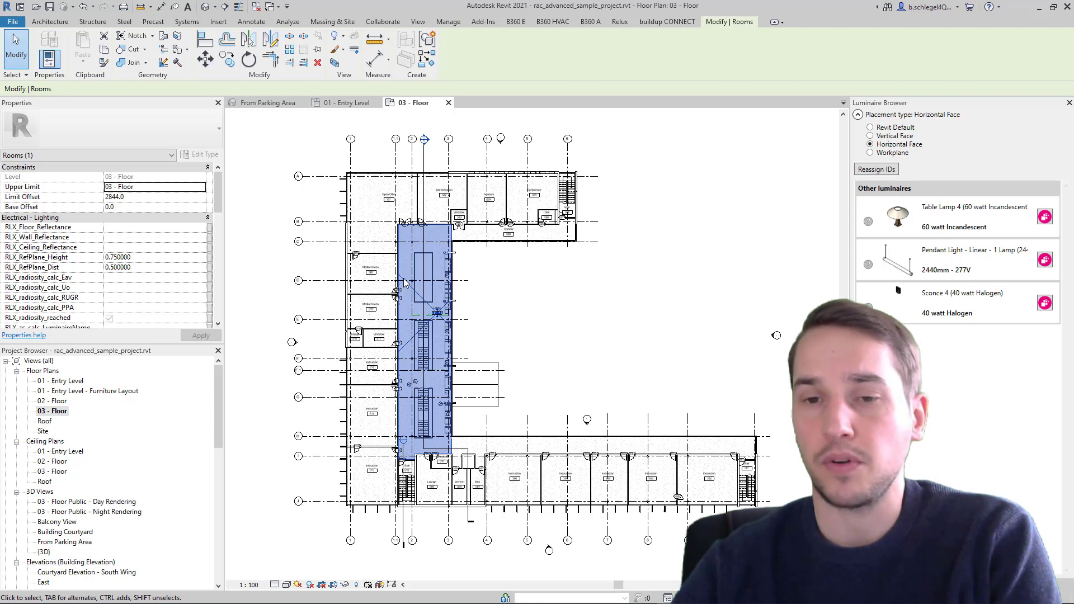
Step: In Section Through Main Stair, drag Lobby 318's top boundary up to the roof (limit offset 5351.5)
{"action": "double_click", "coordinate": [424, 140]}
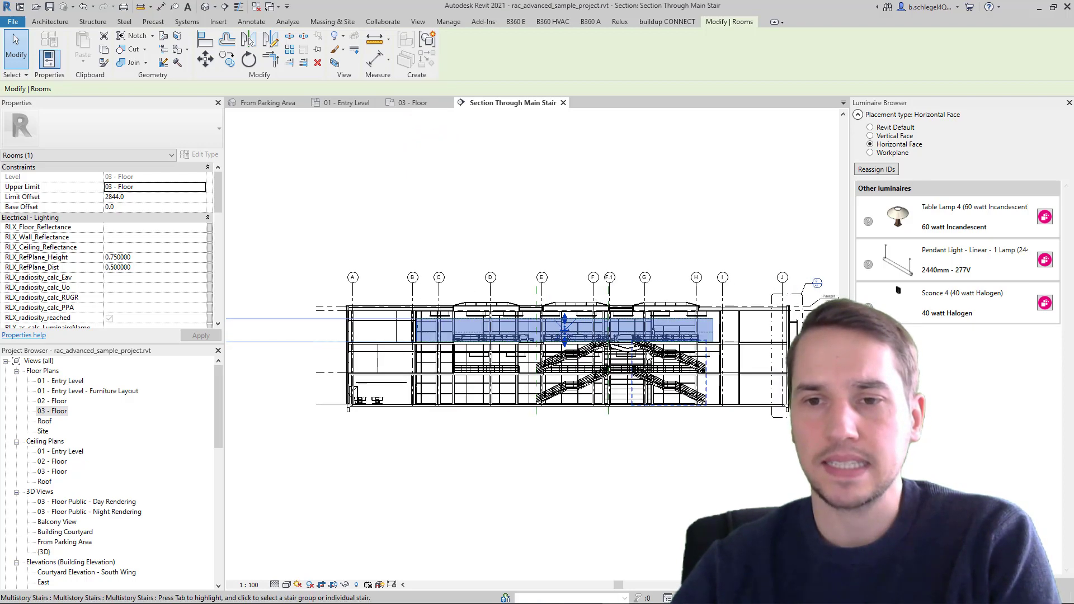
{"action": "scroll", "coordinate": [600, 340], "scroll_direction": "up", "scroll_amount": 3}
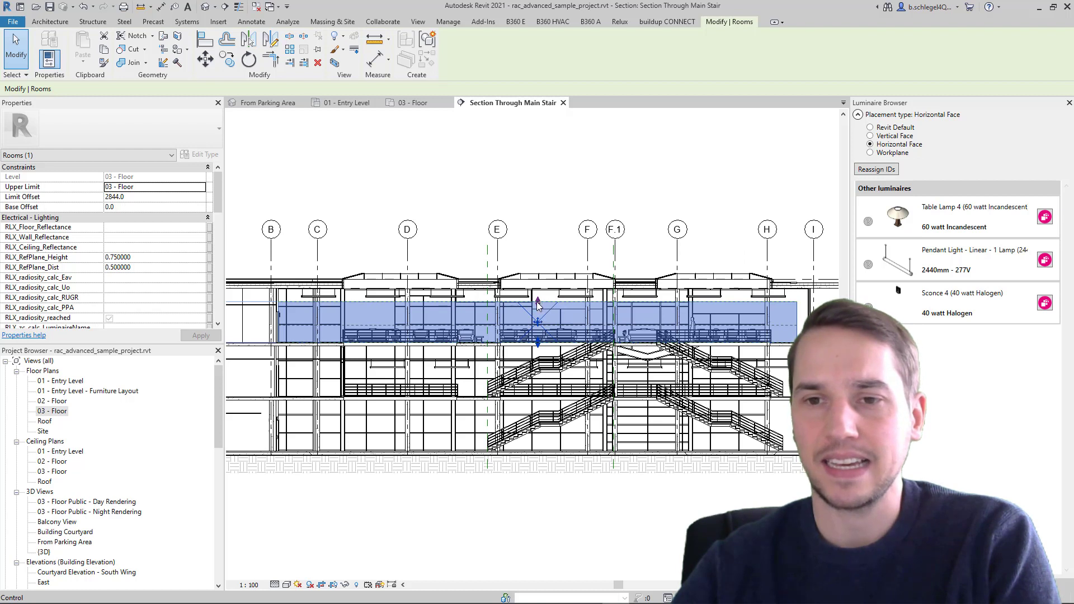
{"action": "left_click_drag", "start_coordinate": [538, 303], "coordinate": [541, 267]}
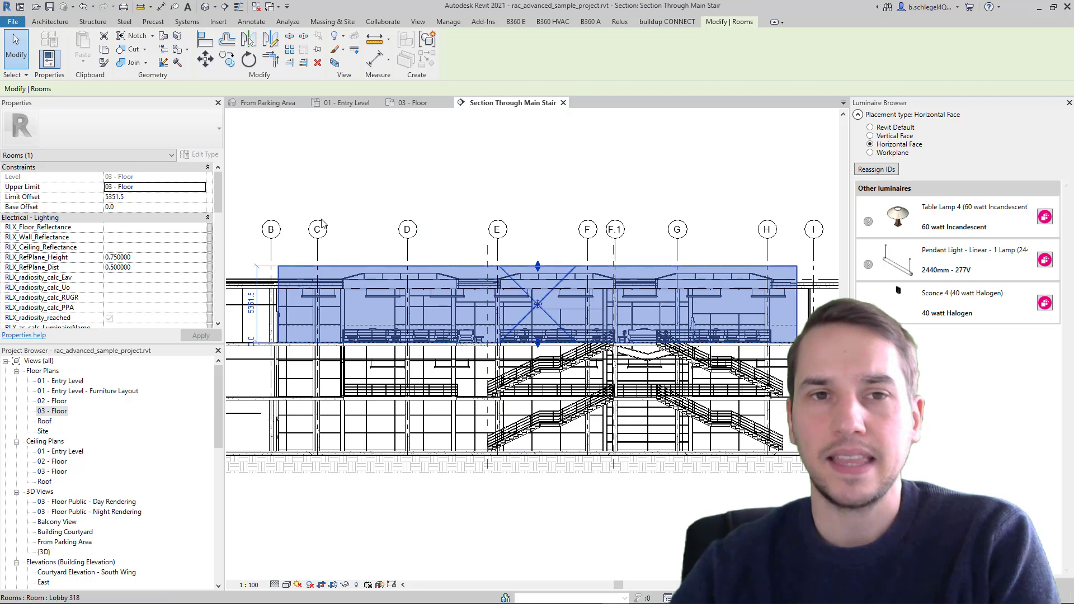
Step: Set Area and Volume Computations to Areas and Volumes, then clear the selection
{"action": "left_click", "coordinate": [50, 21]}
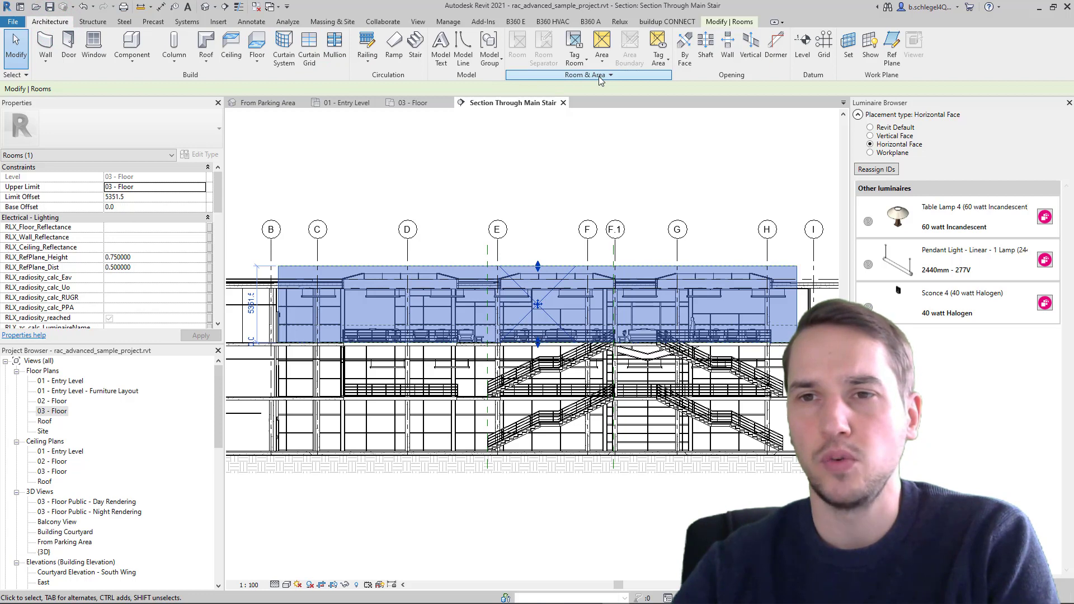
{"action": "left_click", "coordinate": [600, 77]}
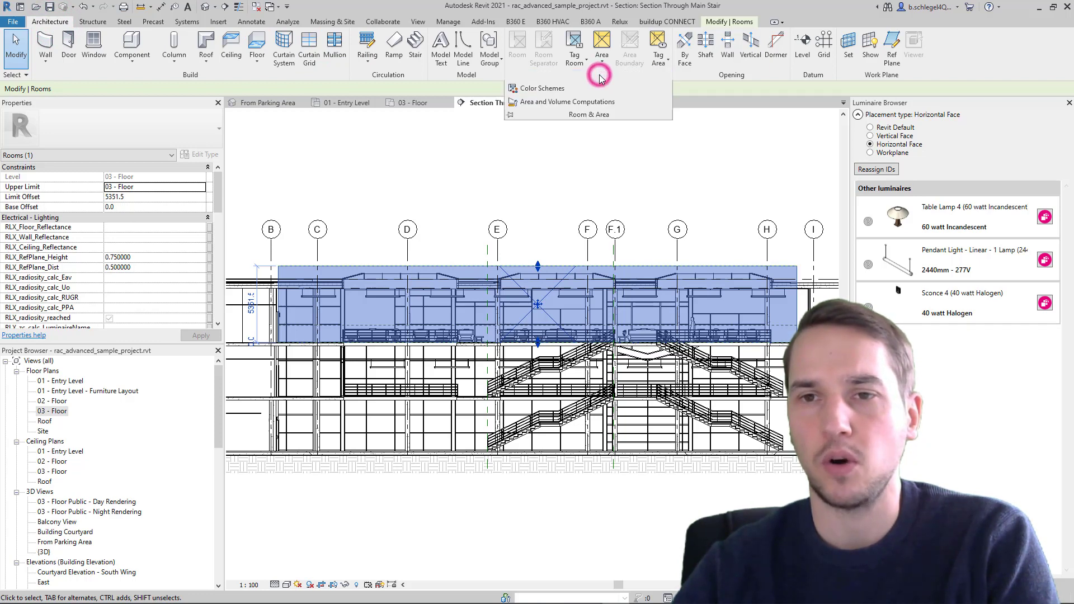
{"action": "left_click", "coordinate": [542, 103]}
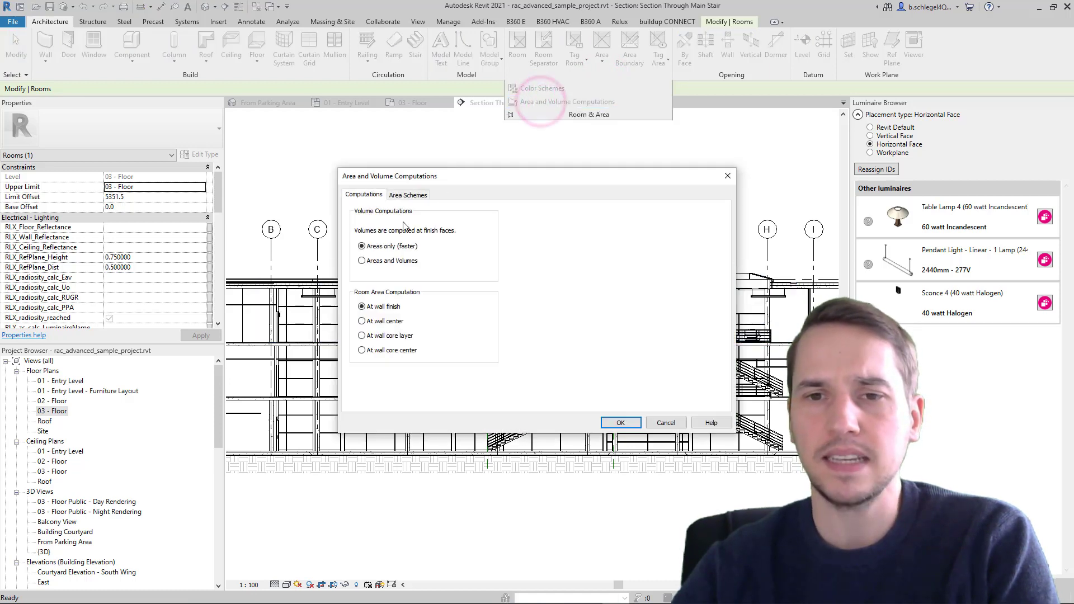
{"action": "left_click", "coordinate": [362, 261]}
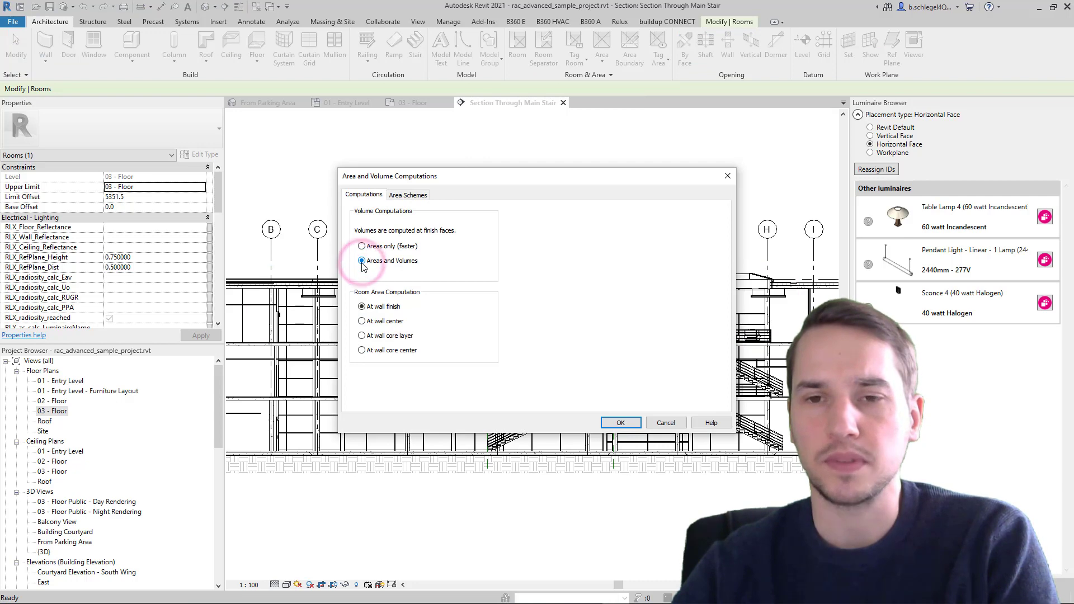
{"action": "left_click", "coordinate": [620, 423]}
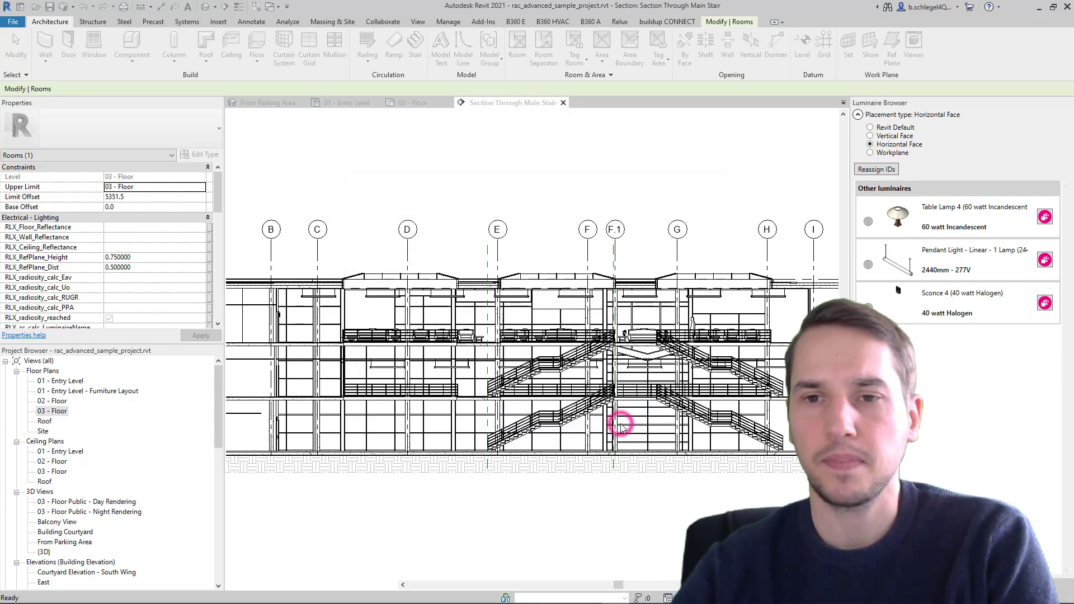
{"action": "key", "text": "Escape"}
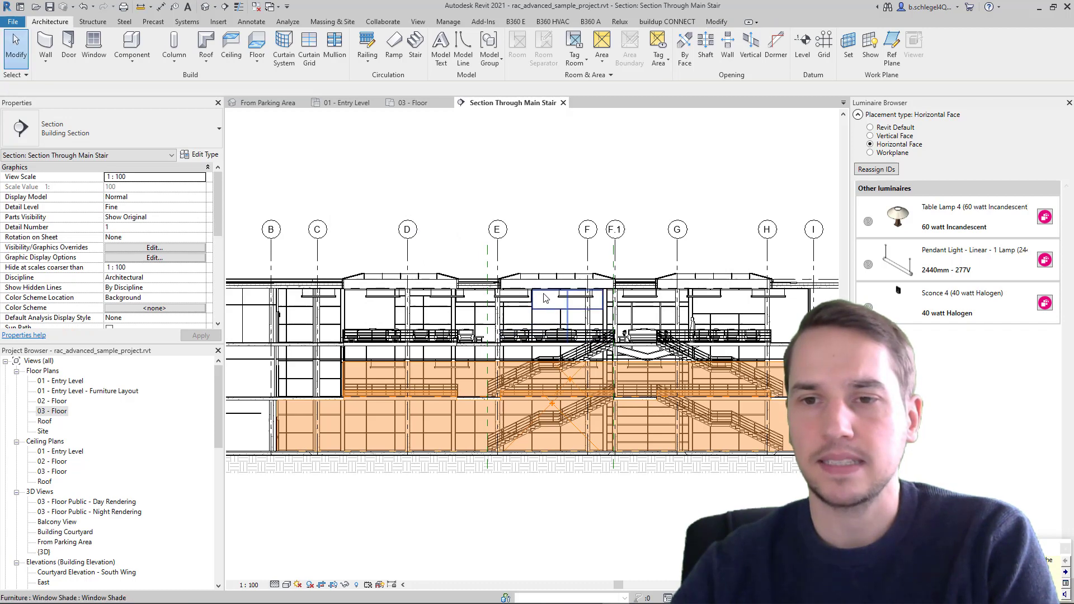
Step: Reselect Lobby 318 in the section and bring up the Relux ribbon tools
{"action": "left_click", "coordinate": [546, 303]}
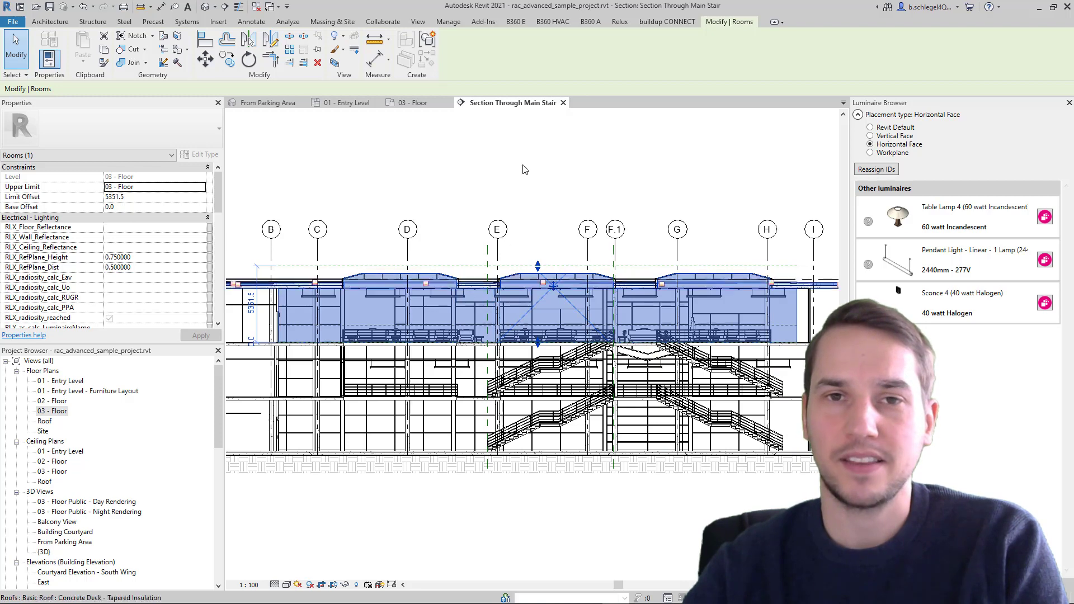
{"action": "left_click", "coordinate": [620, 22]}
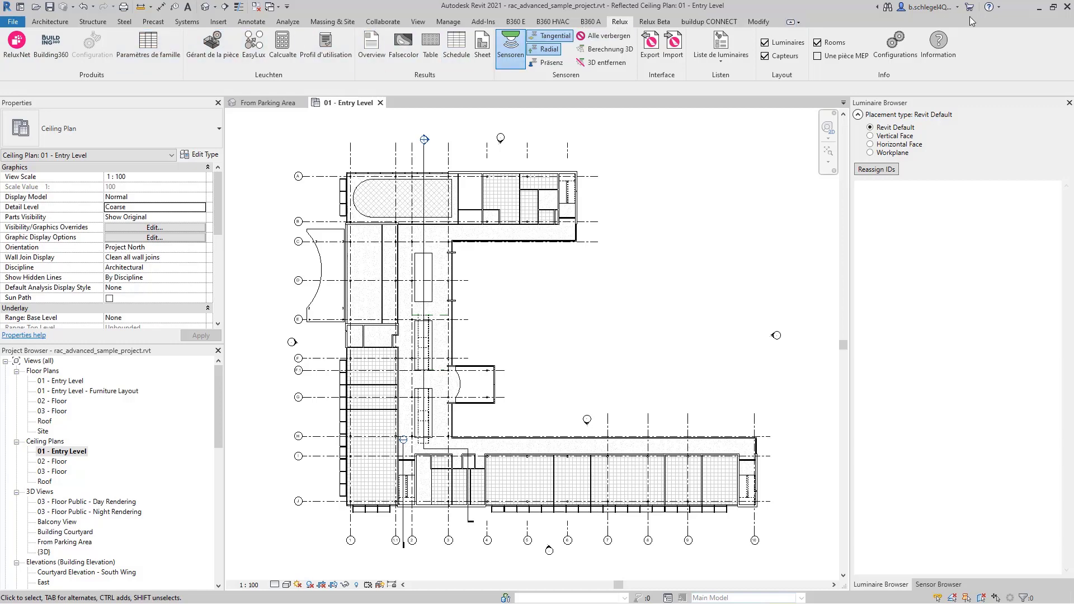
Step: Drag the .rolfz, .ies and .ldt luminaire files from the desktop into the Luminaire Browser
{"action": "left_click", "coordinate": [1054, 6]}
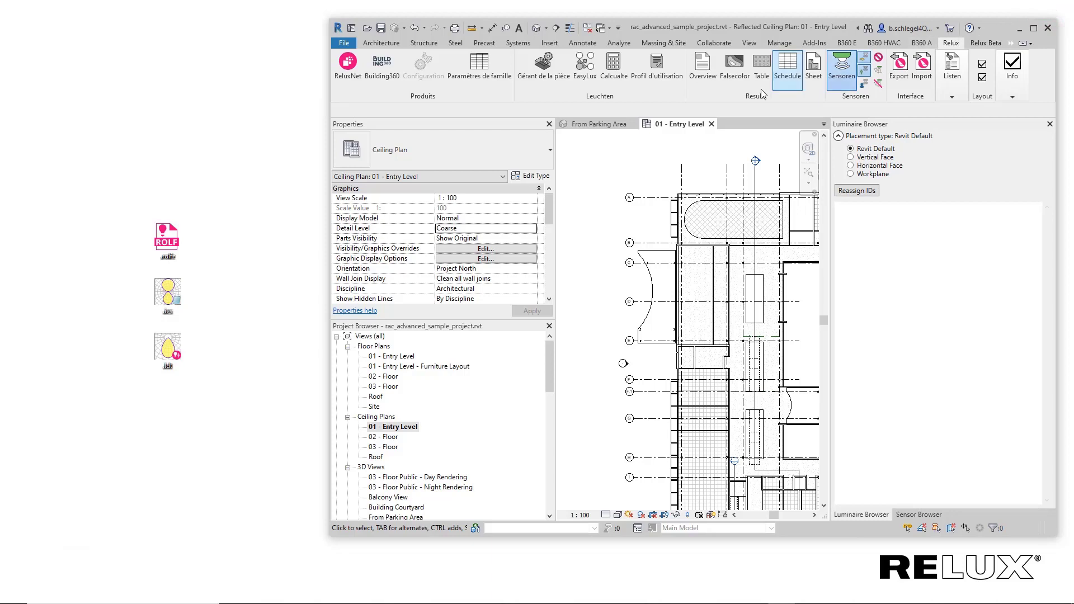
{"action": "left_click_drag", "start_coordinate": [167, 238], "coordinate": [884, 266]}
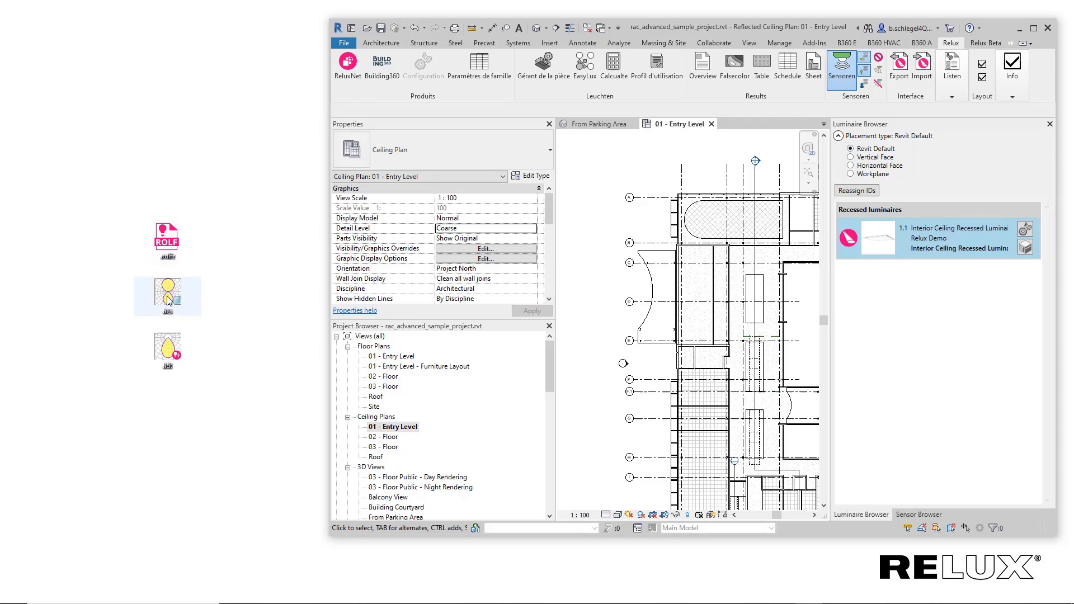
{"action": "left_click_drag", "start_coordinate": [168, 294], "coordinate": [872, 310]}
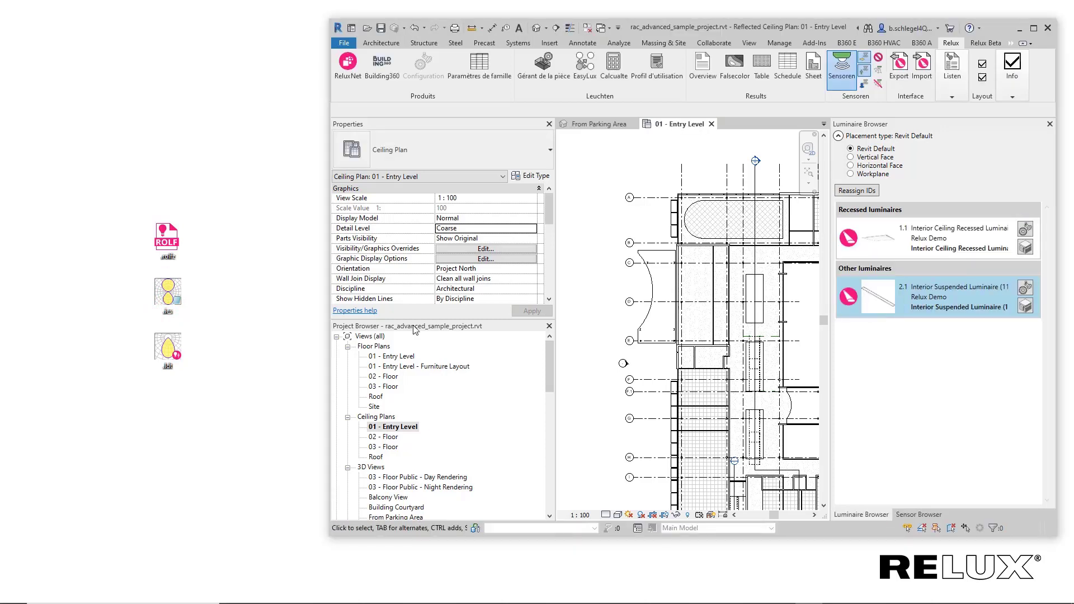
{"action": "left_click_drag", "start_coordinate": [167, 350], "coordinate": [867, 376]}
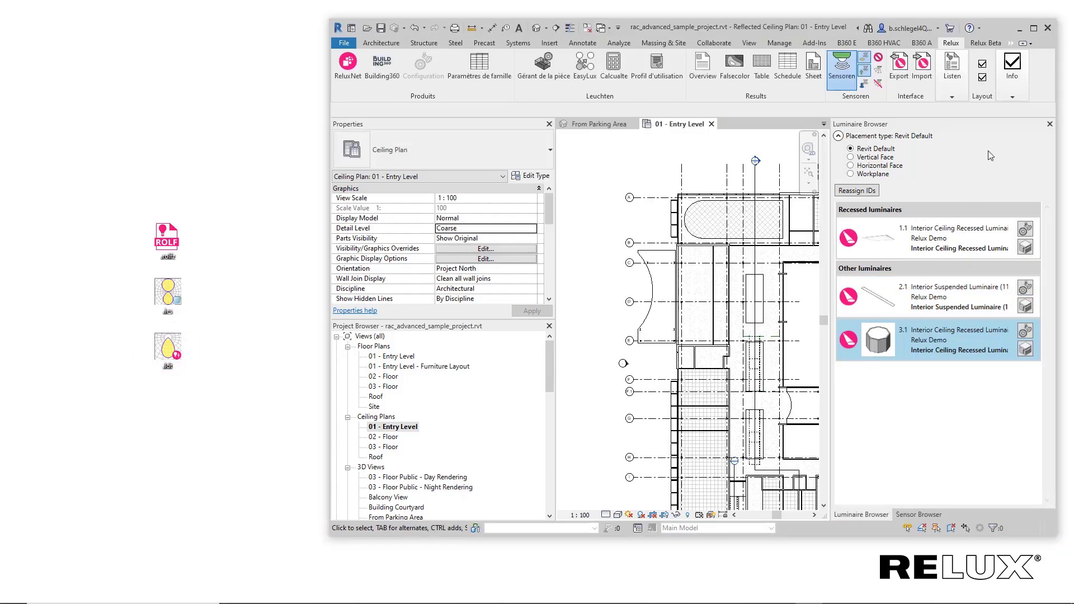
{"action": "left_click", "coordinate": [1013, 89]}
Step: Place the 1.1 Interior Ceiling Recessed Luminaire on a ceiling face in the lower wing
{"action": "left_click", "coordinate": [1034, 28]}
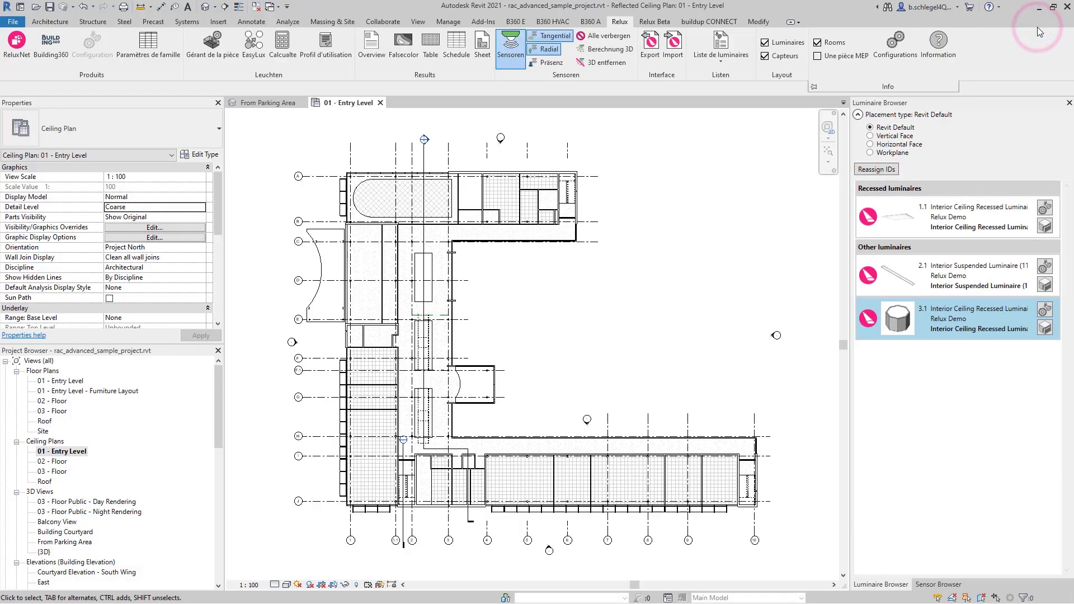
{"action": "left_click", "coordinate": [906, 224]}
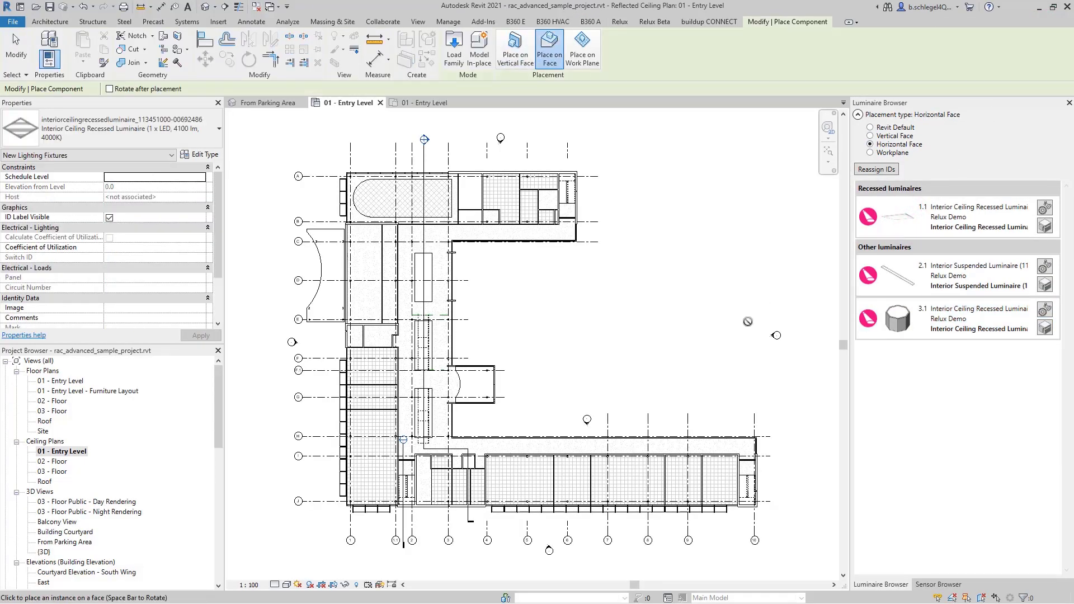
{"action": "left_click", "coordinate": [523, 480]}
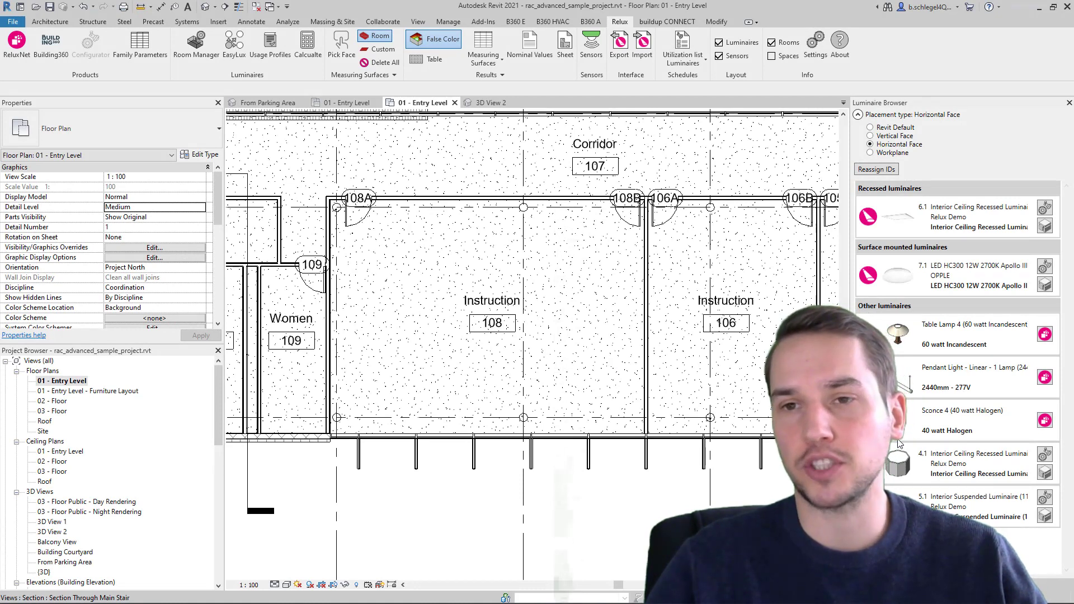
Step: Mount an LED HC300 surface luminaire on the ceiling in 3D View 2
{"action": "left_click", "coordinate": [490, 103]}
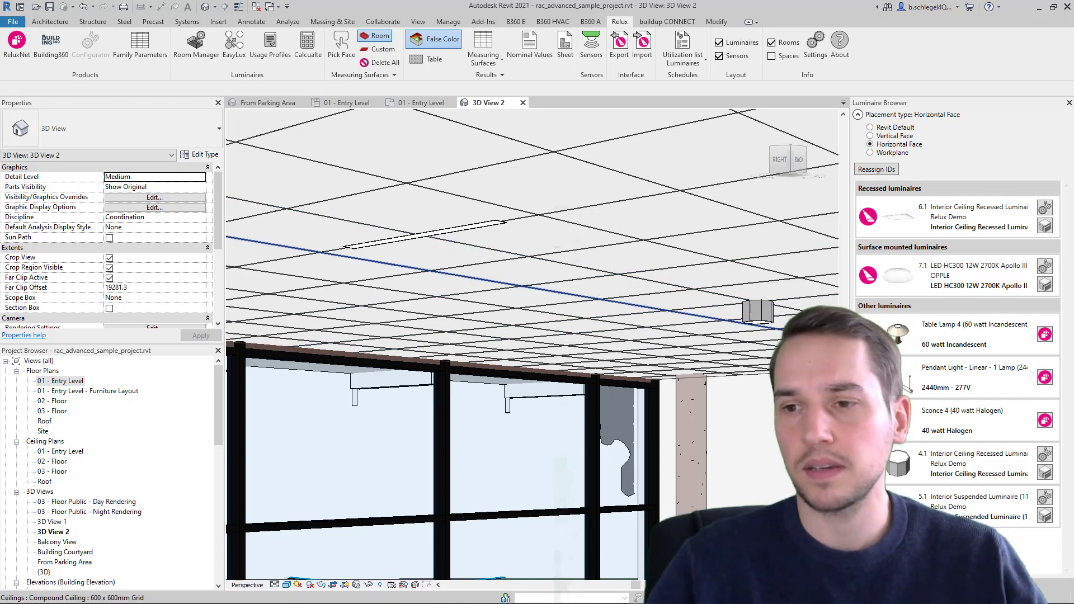
{"action": "left_click", "coordinate": [894, 276]}
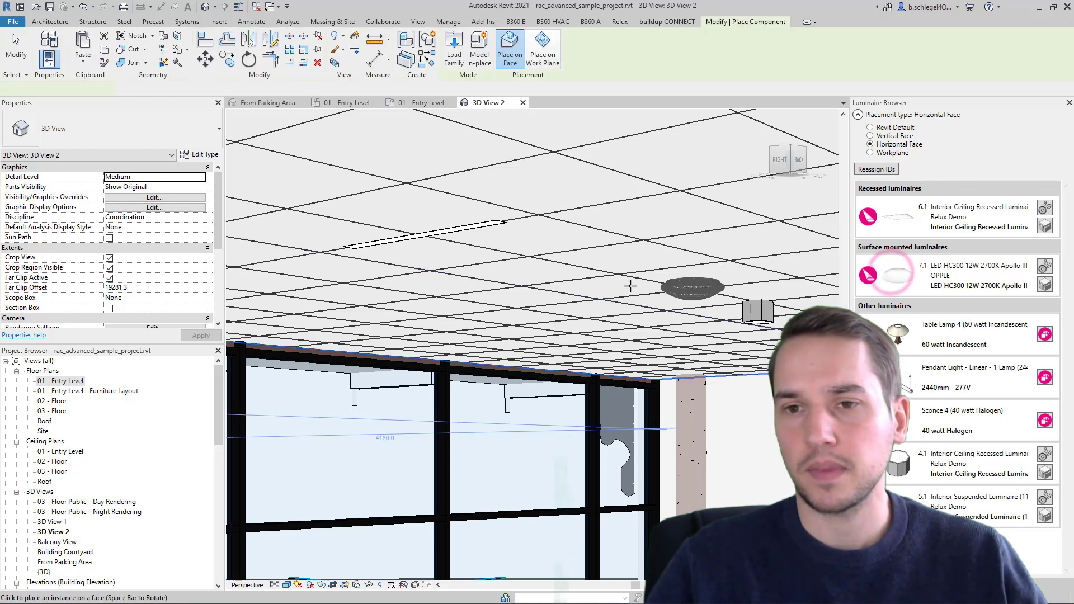
{"action": "left_click", "coordinate": [612, 273]}
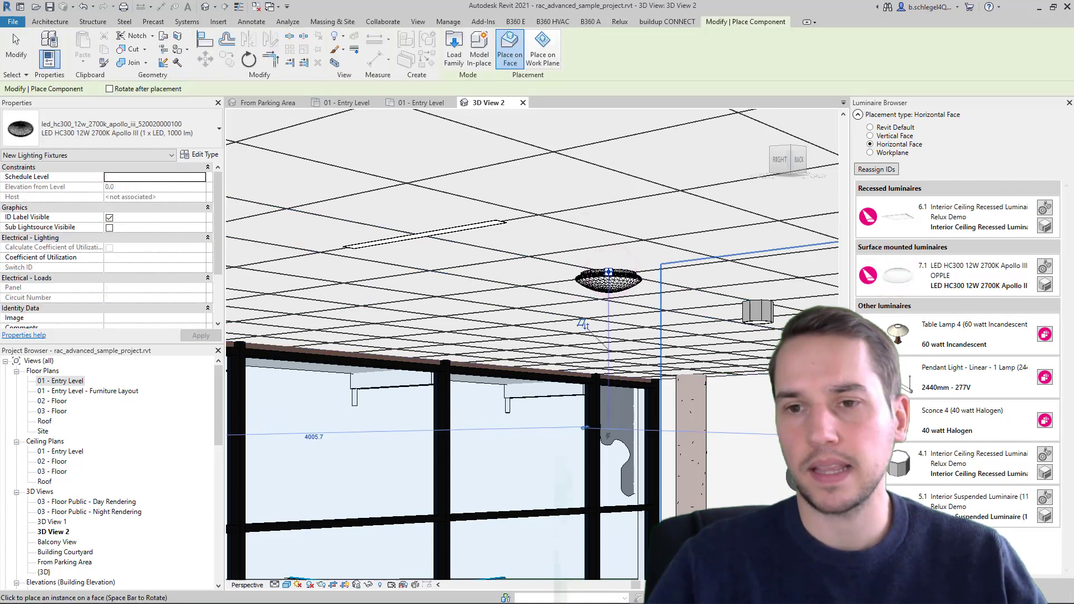
{"action": "key", "text": "Escape"}
{"action": "key", "text": "Escape"}
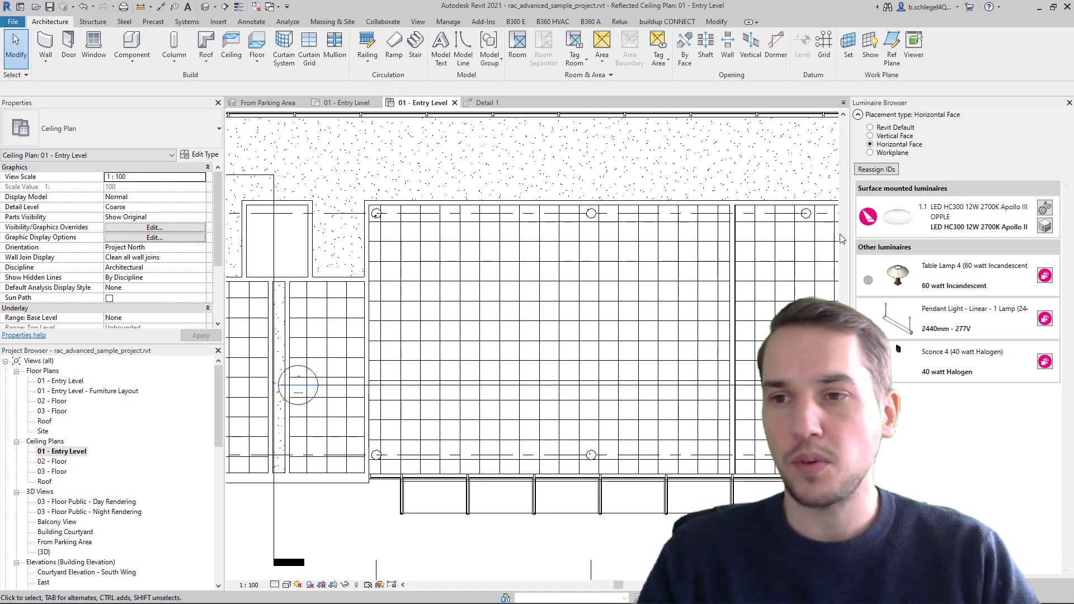
Step: Place an LED HC300 luminaire, tagged 1.1, at the ceiling grid midpoint
{"action": "left_click", "coordinate": [898, 218]}
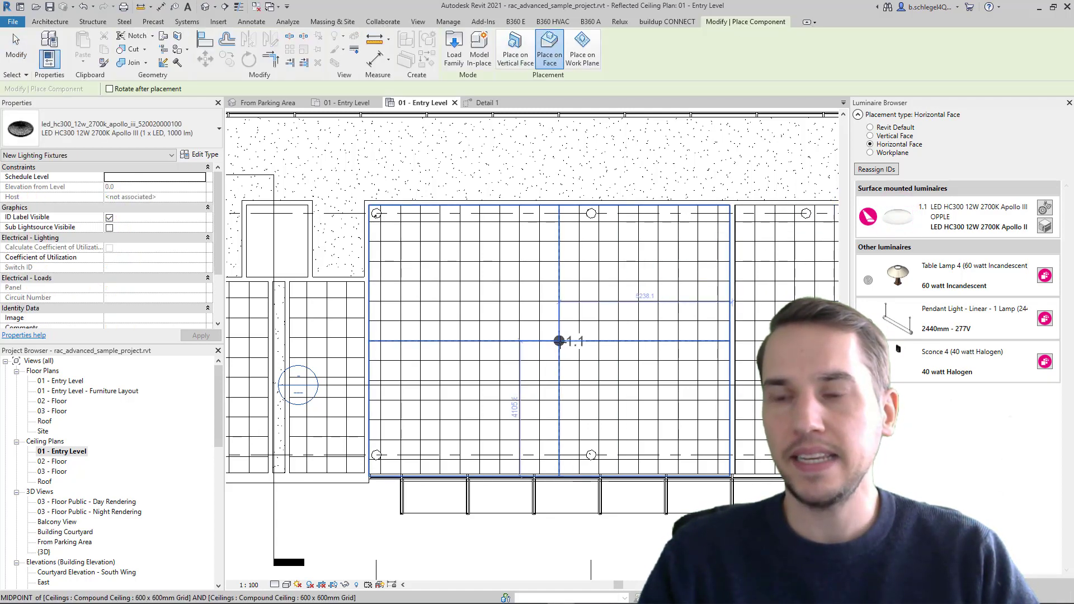
{"action": "left_click", "coordinate": [559, 341]}
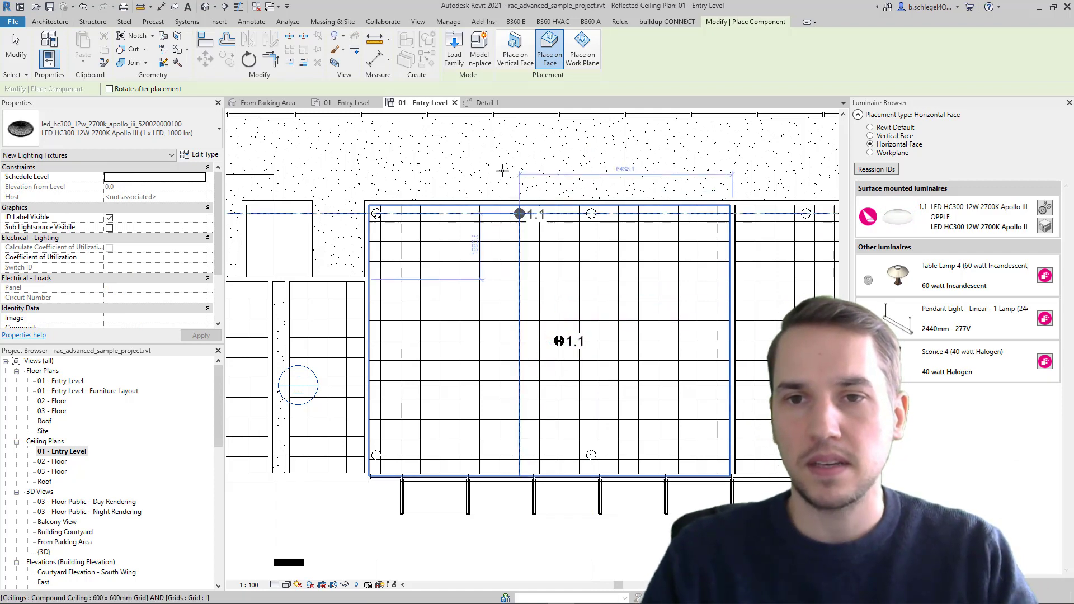
Step: Exit luminaire placement and zoom in and out over the Detail 1 section's ceiling luminaire
{"action": "left_click", "coordinate": [485, 102]}
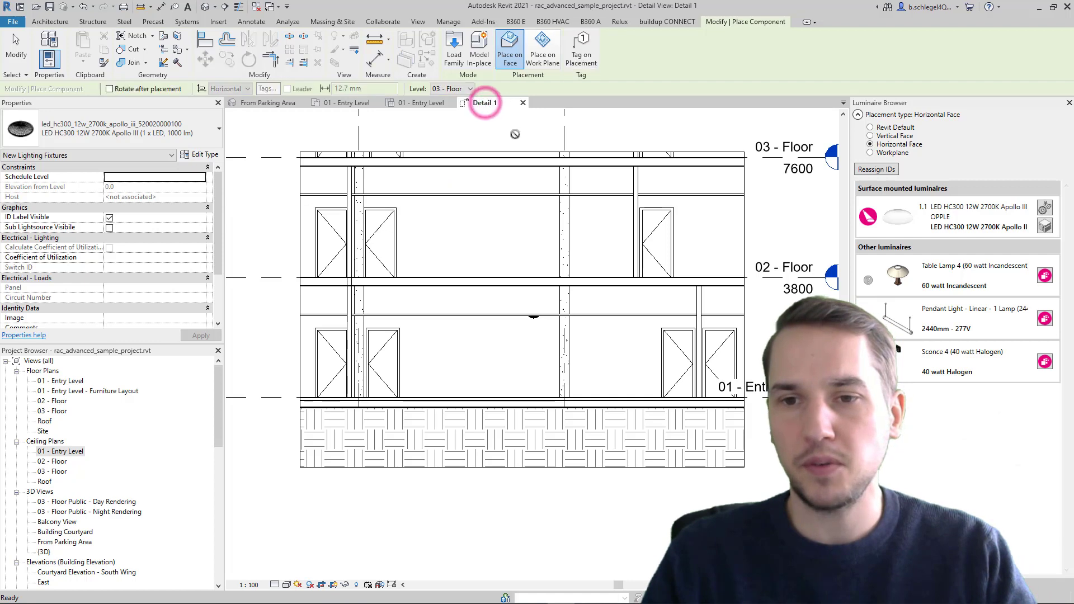
{"action": "key", "text": "Escape"}
{"action": "key", "text": "Escape"}
{"action": "scroll", "coordinate": [532, 331], "scroll_direction": "up", "scroll_amount": 3}
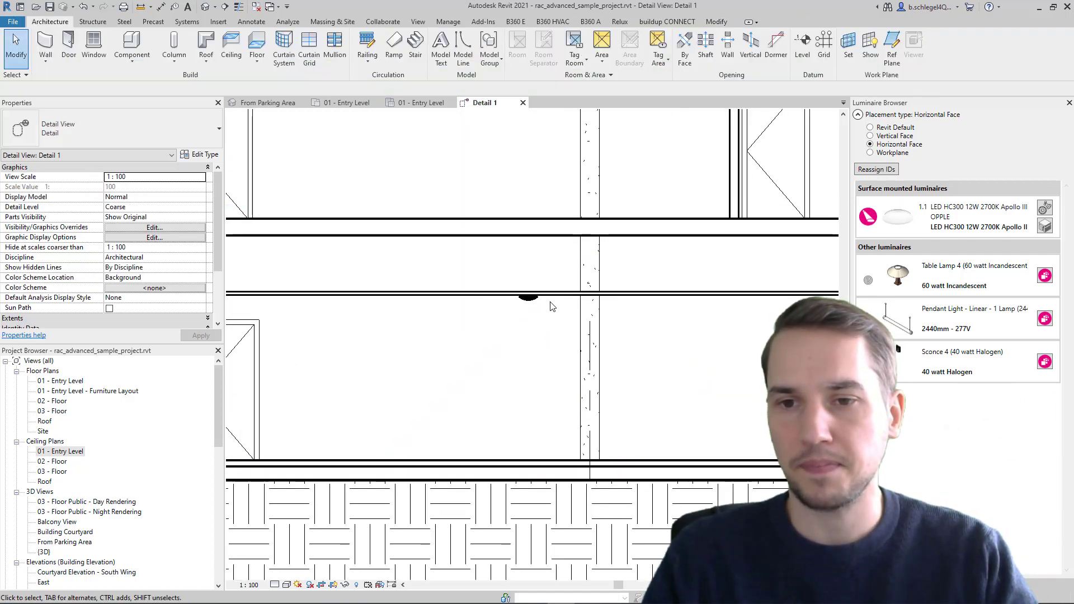
{"action": "scroll", "coordinate": [601, 350], "scroll_direction": "down", "scroll_amount": 2}
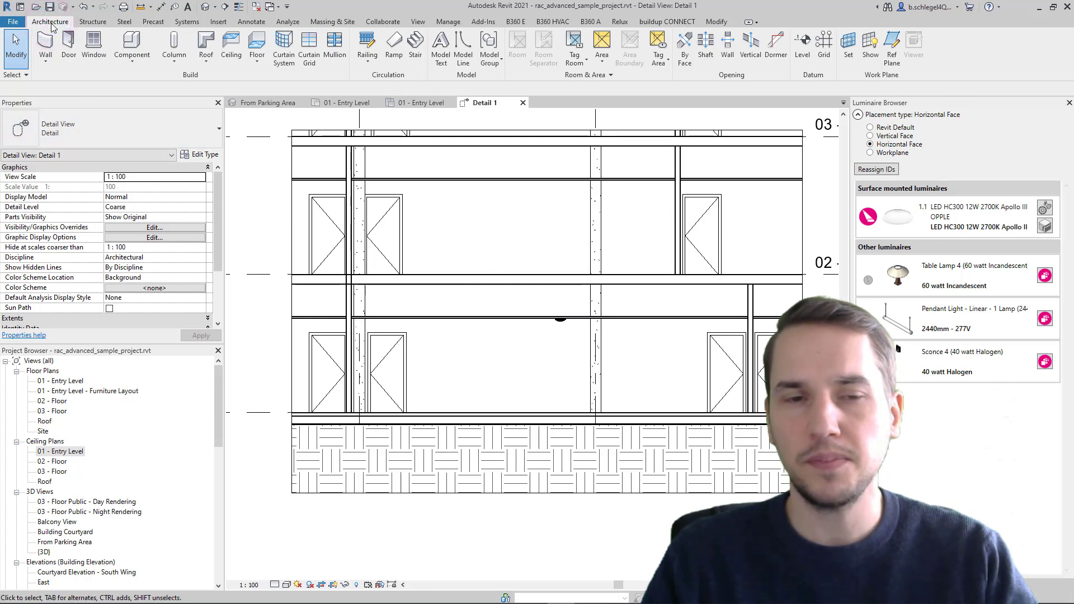
Step: Draw a horizontal reference plane across the Detail 1 section below the ceiling
{"action": "left_click", "coordinate": [893, 62]}
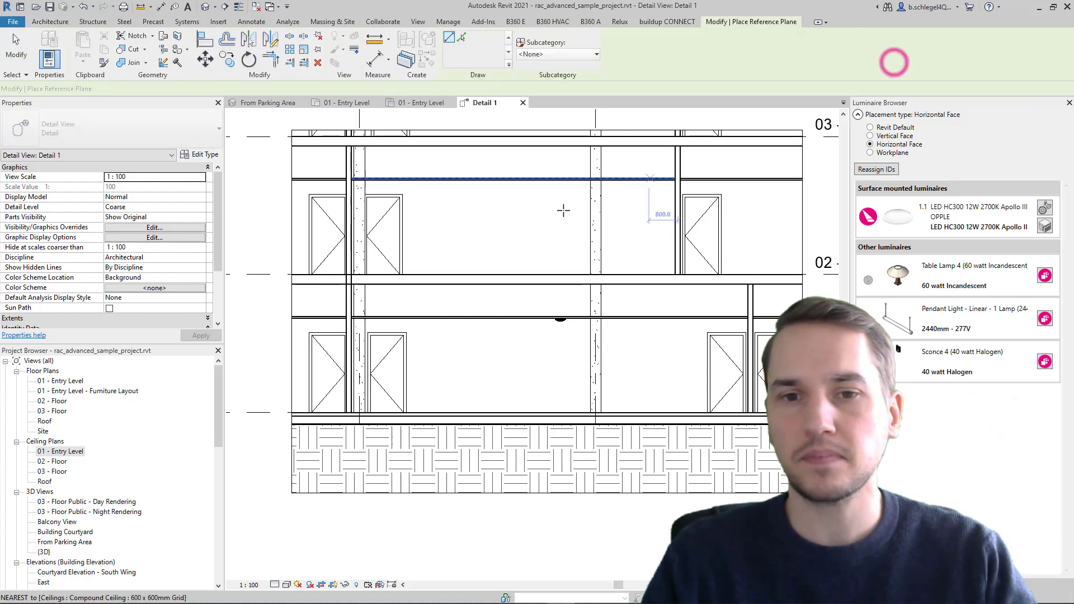
{"action": "left_click", "coordinate": [277, 345]}
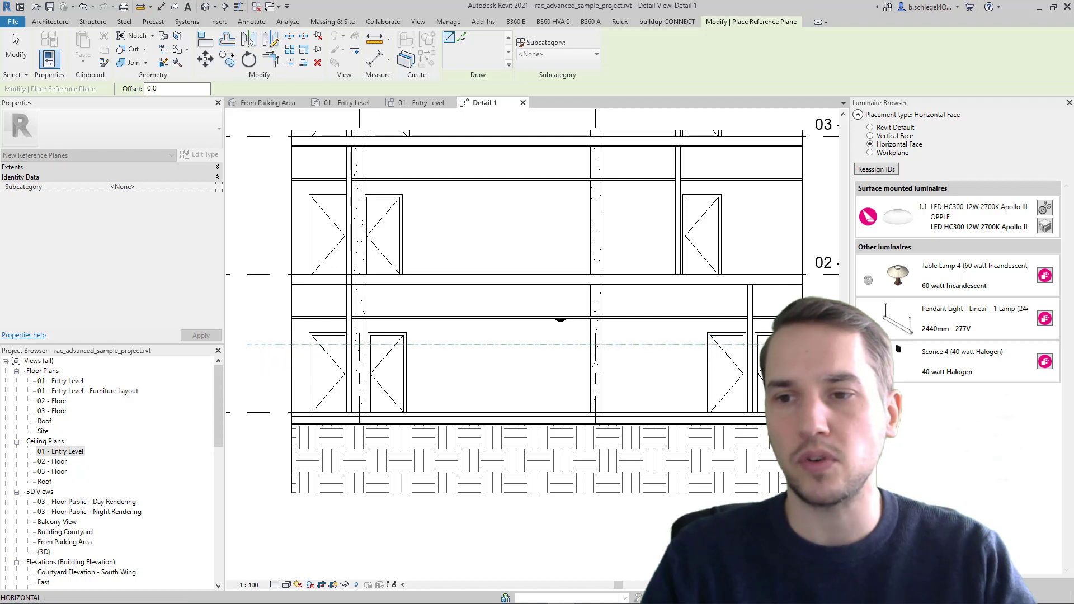
{"action": "left_click", "coordinate": [805, 345]}
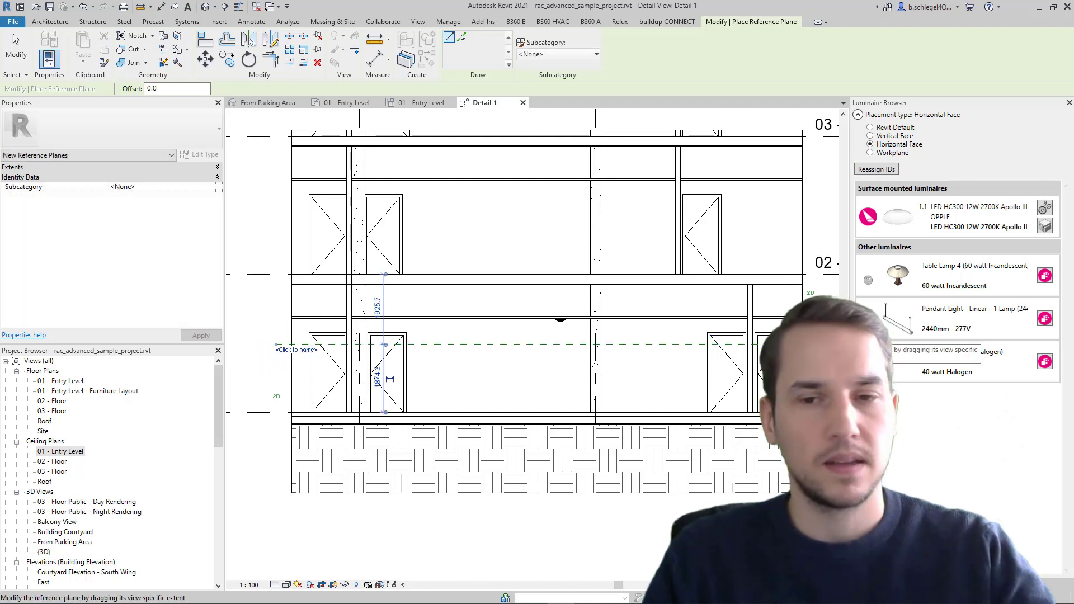
{"action": "key", "text": "Escape"}
{"action": "key", "text": "Escape"}
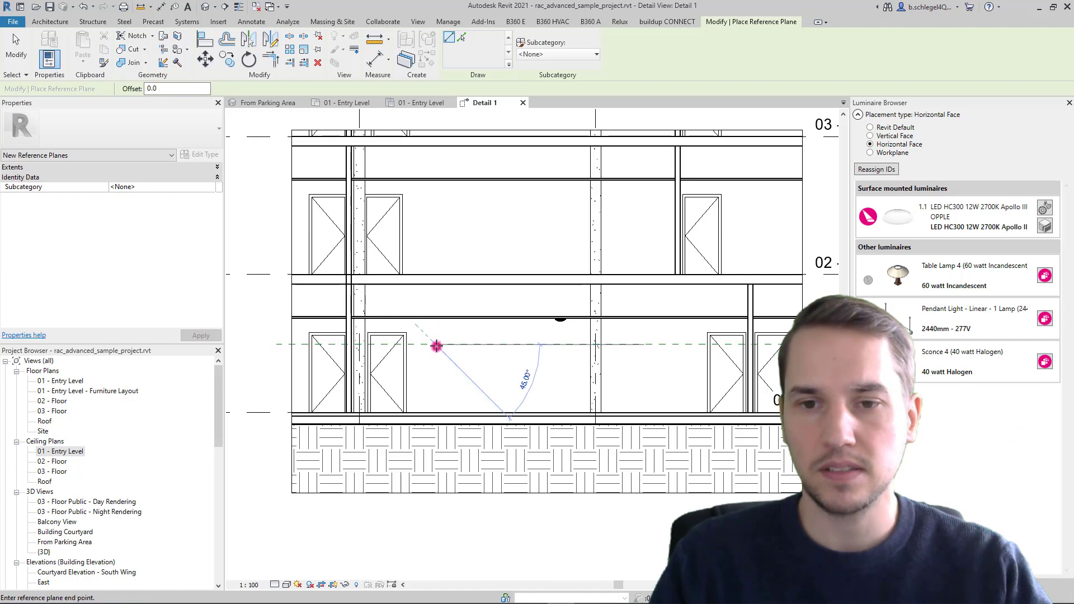
Step: Name the reference plane 'New' and go back to the 01 - Entry Level ceiling plan
{"action": "left_click", "coordinate": [436, 346]}
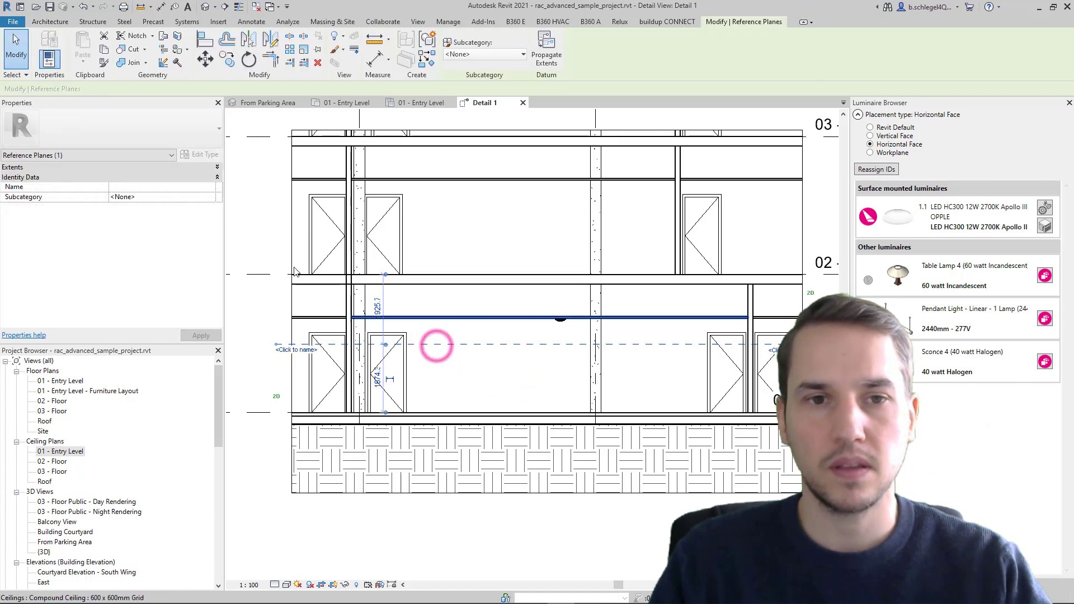
{"action": "left_click", "coordinate": [133, 188]}
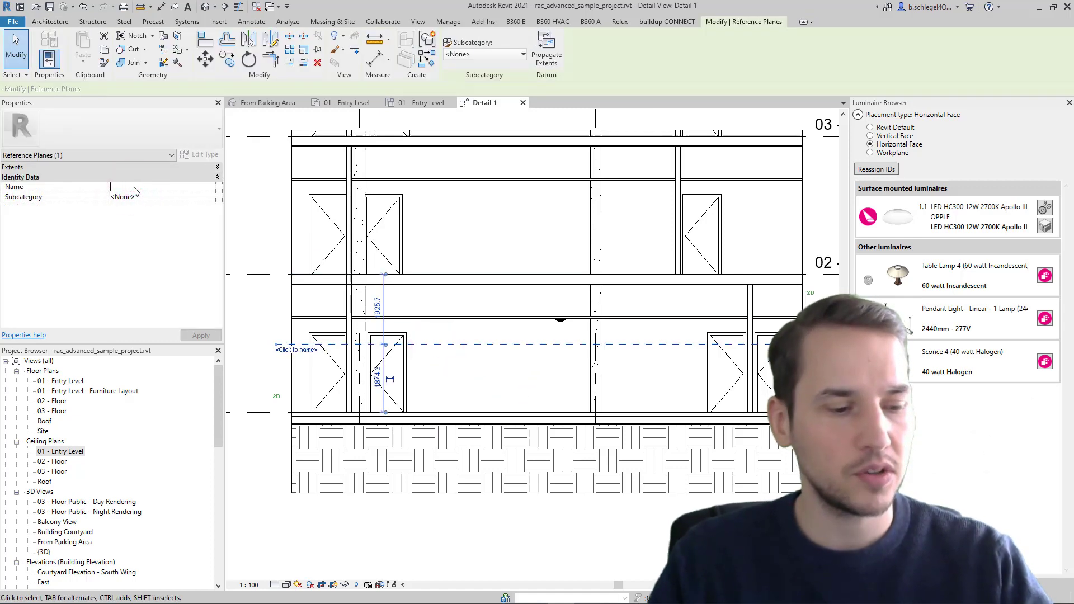
{"action": "type", "text": "New"}
{"action": "left_click", "coordinate": [177, 247]}
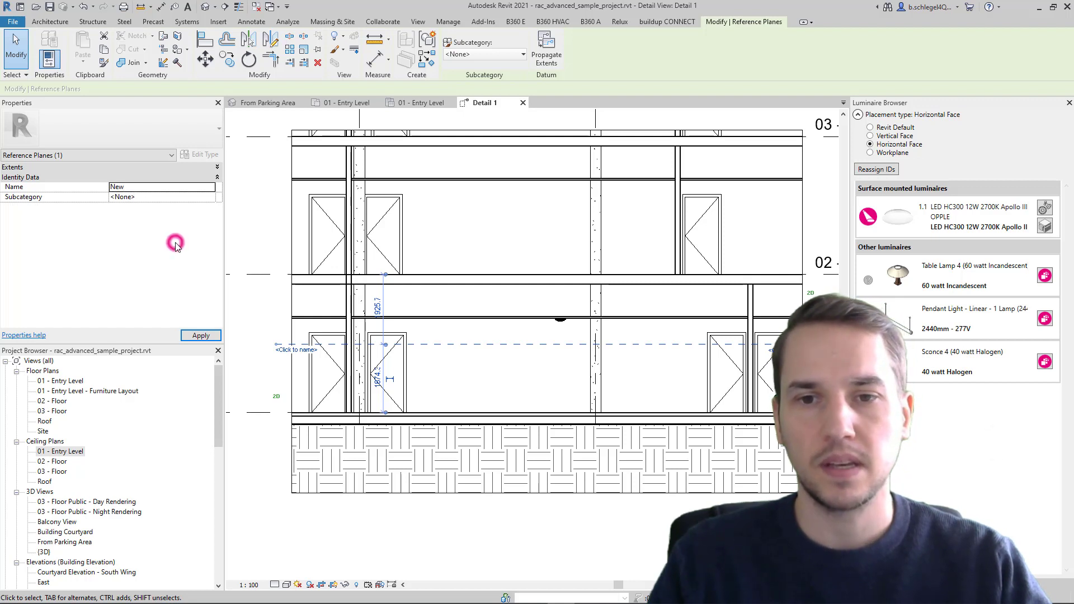
{"action": "left_click", "coordinate": [420, 103]}
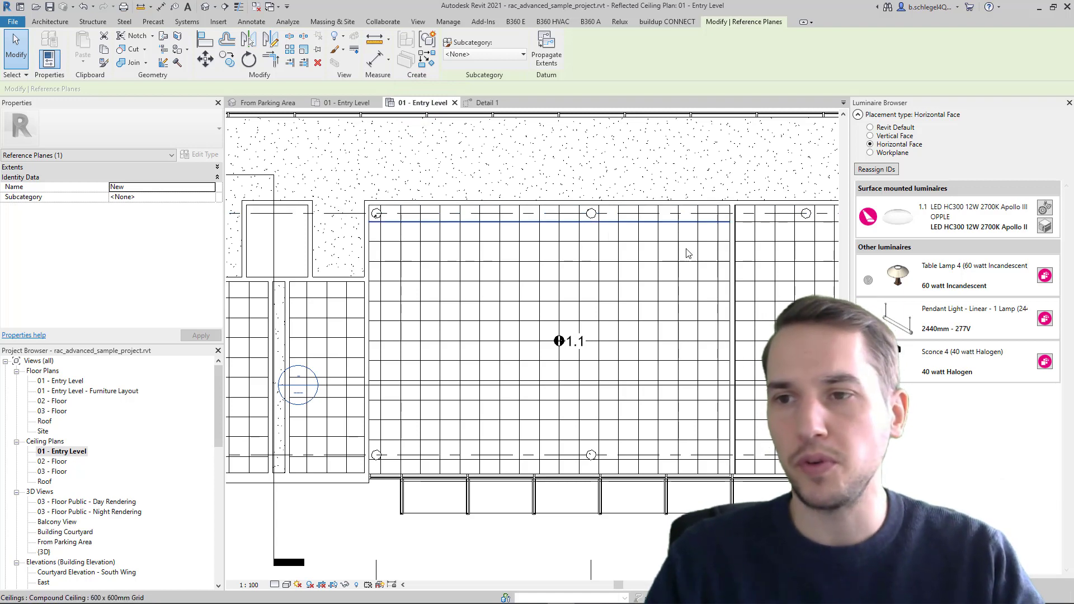
Step: Switch LED HC300 placement to Place on Work Plane with Reference Plane : New as the placement plane
{"action": "left_click", "coordinate": [905, 223]}
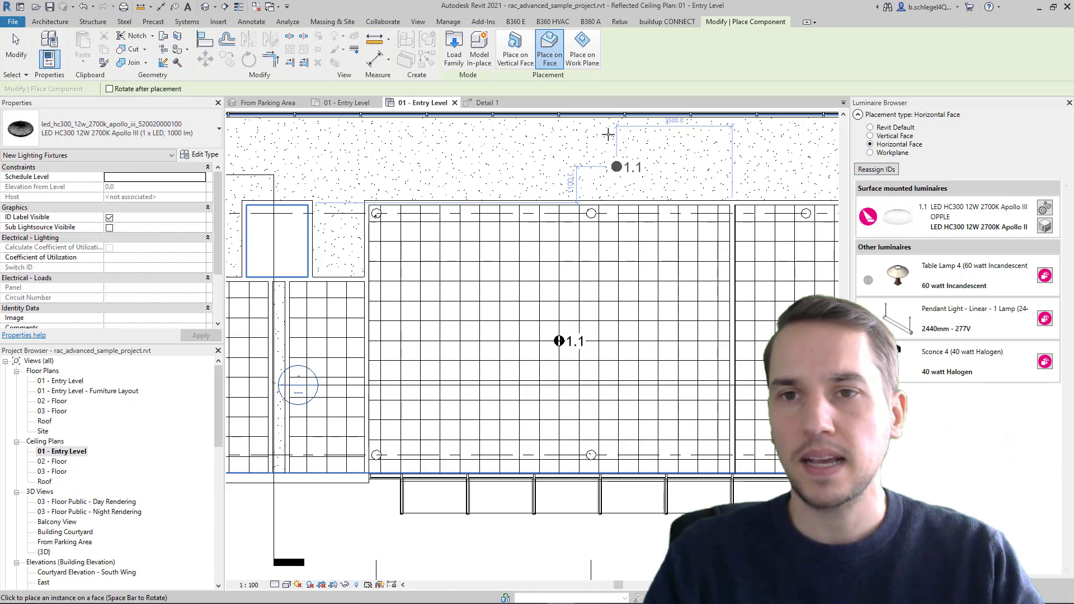
{"action": "left_click", "coordinate": [584, 53]}
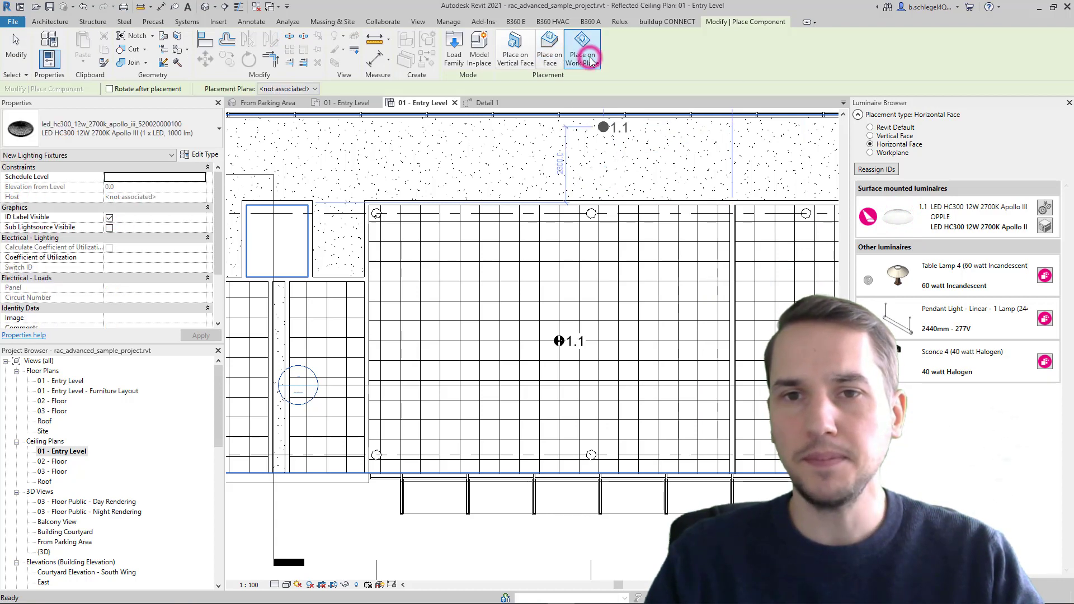
{"action": "left_click", "coordinate": [314, 89]}
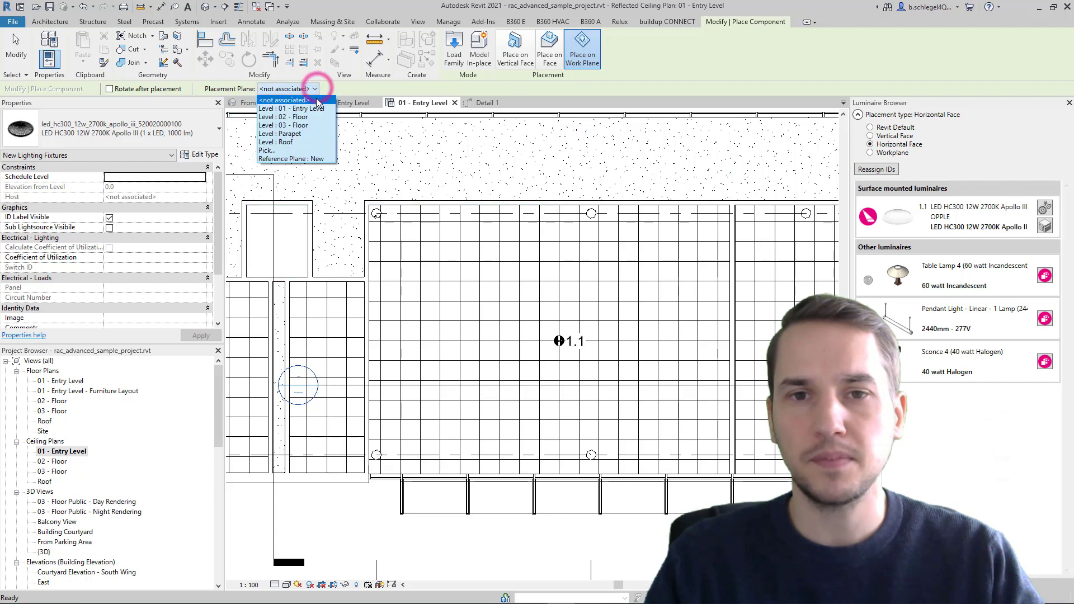
{"action": "left_click", "coordinate": [316, 160]}
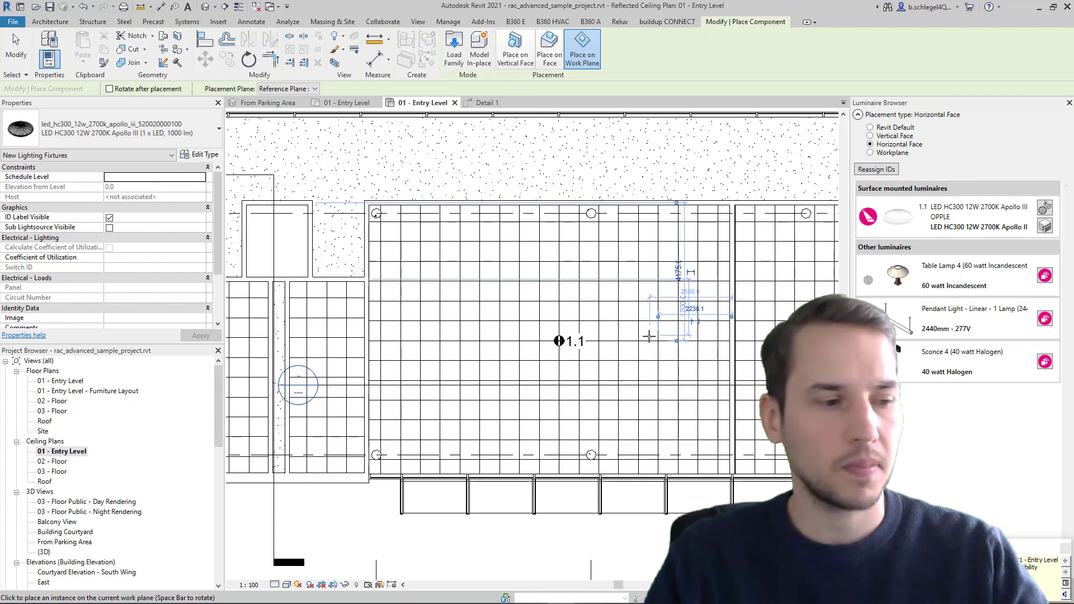
Step: End placement and select the luminaire hosted on the New reference plane in Detail 1
{"action": "key", "text": "Escape"}
{"action": "key", "text": "Escape"}
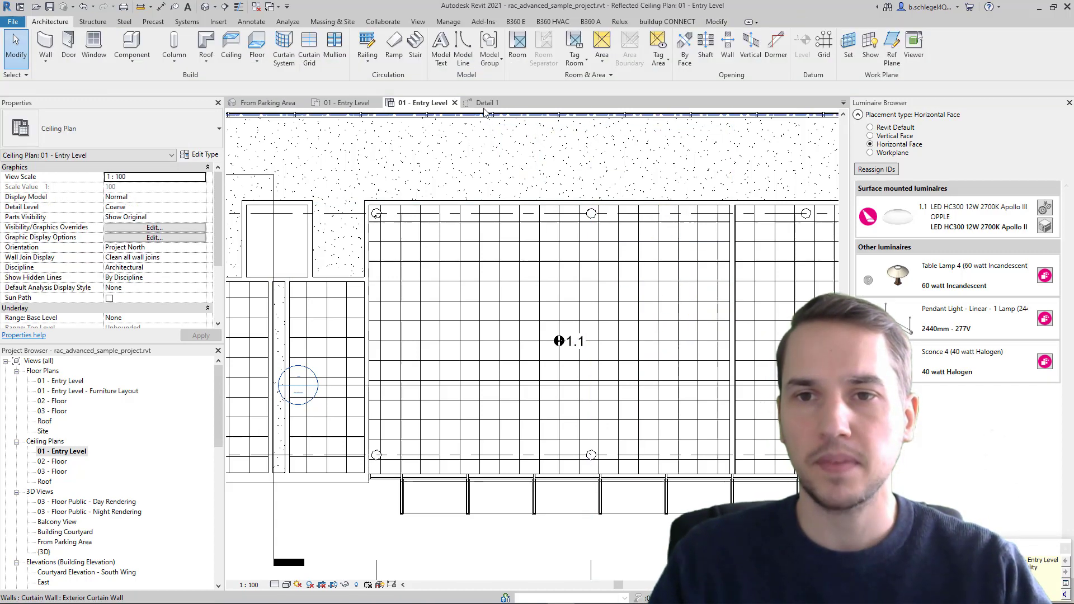
{"action": "left_click", "coordinate": [484, 103]}
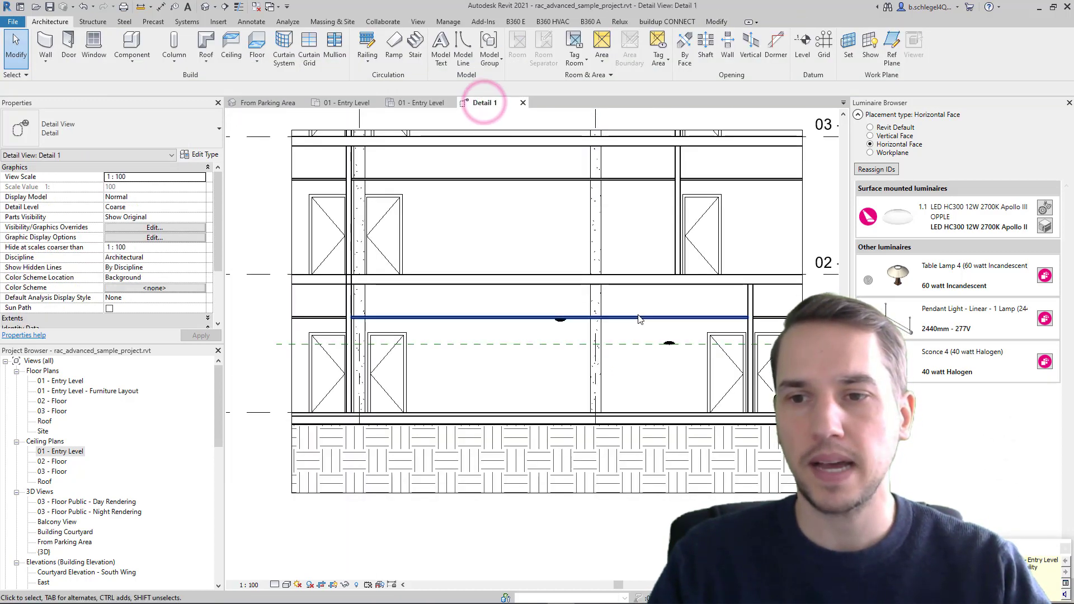
{"action": "scroll", "coordinate": [640, 319], "scroll_direction": "up", "scroll_amount": 6}
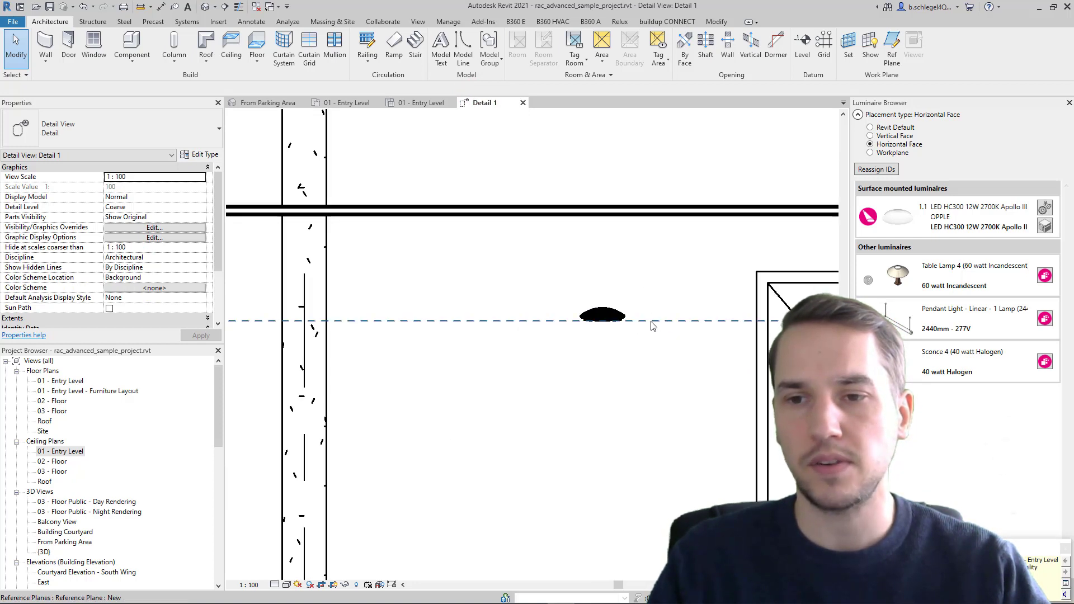
{"action": "left_click", "coordinate": [608, 317]}
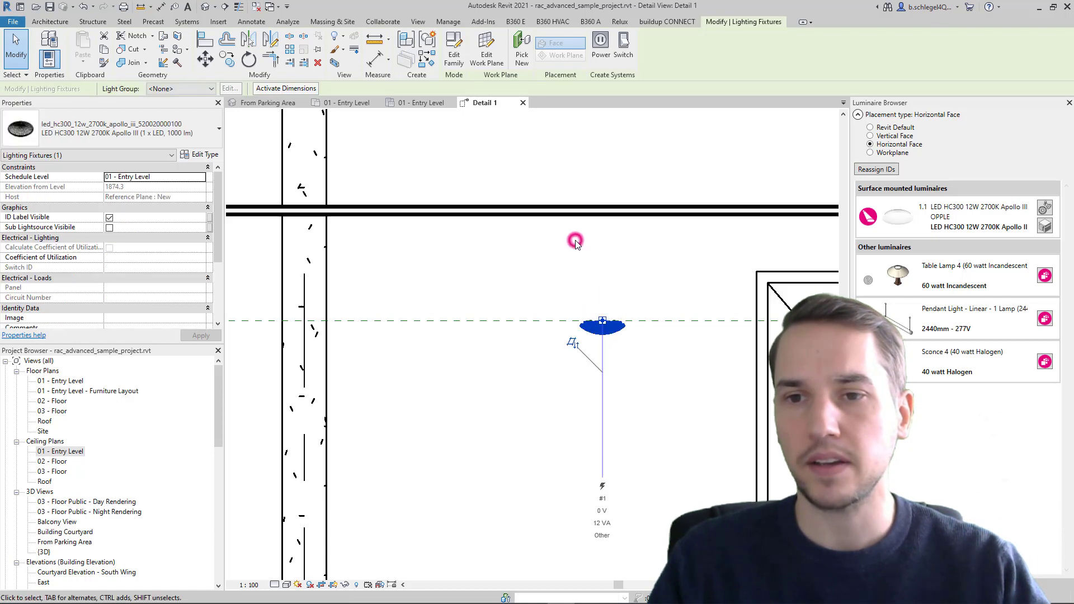
{"action": "scroll", "coordinate": [519, 305], "scroll_direction": "down", "scroll_amount": 3}
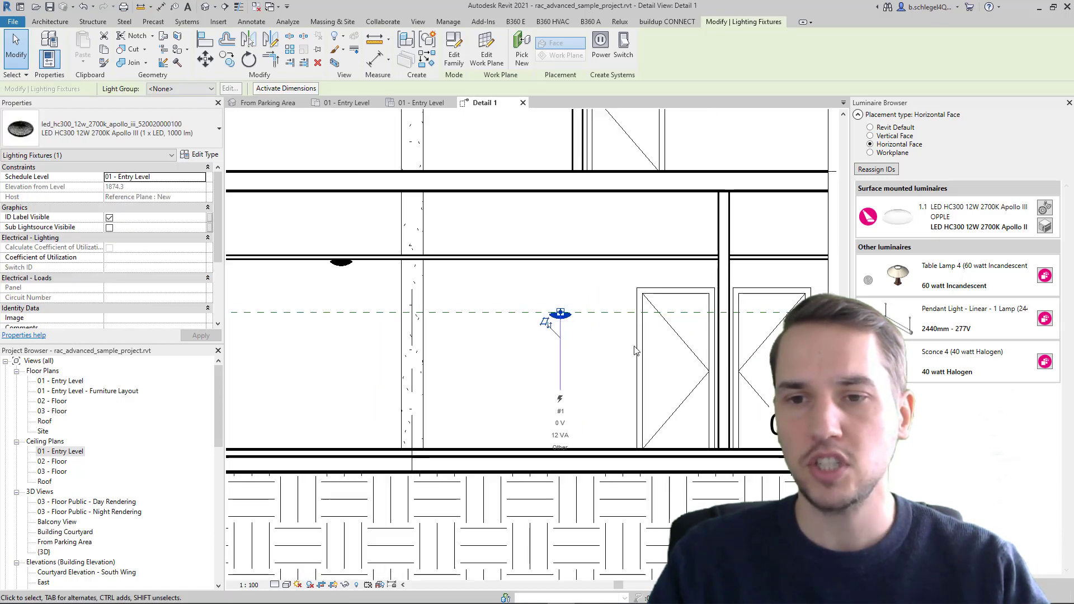
{"action": "scroll", "coordinate": [635, 350], "scroll_direction": "down", "scroll_amount": 5}
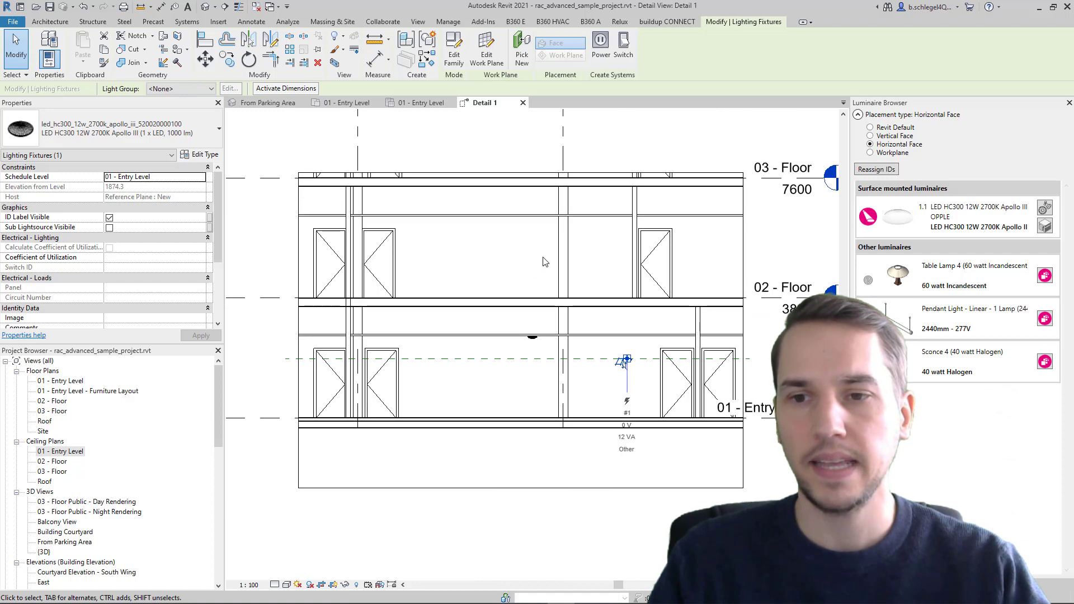
{"action": "scroll", "coordinate": [543, 262], "scroll_direction": "up", "scroll_amount": 1}
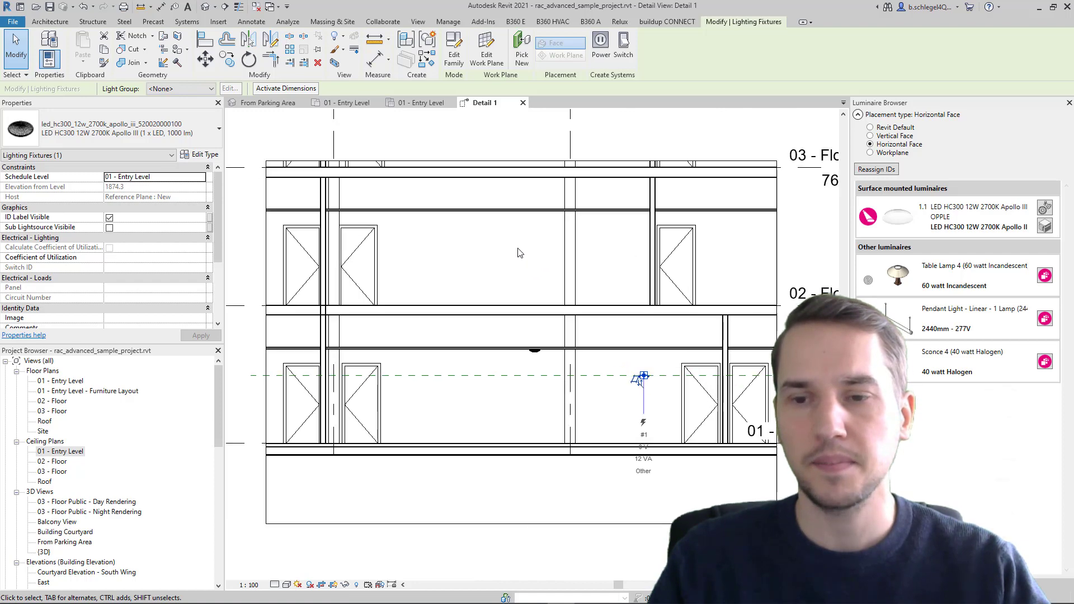
Step: Check the Entry Level plan, then drag the reference plane down in Detail 1, undoing the accidental copy
{"action": "left_click", "coordinate": [350, 102]}
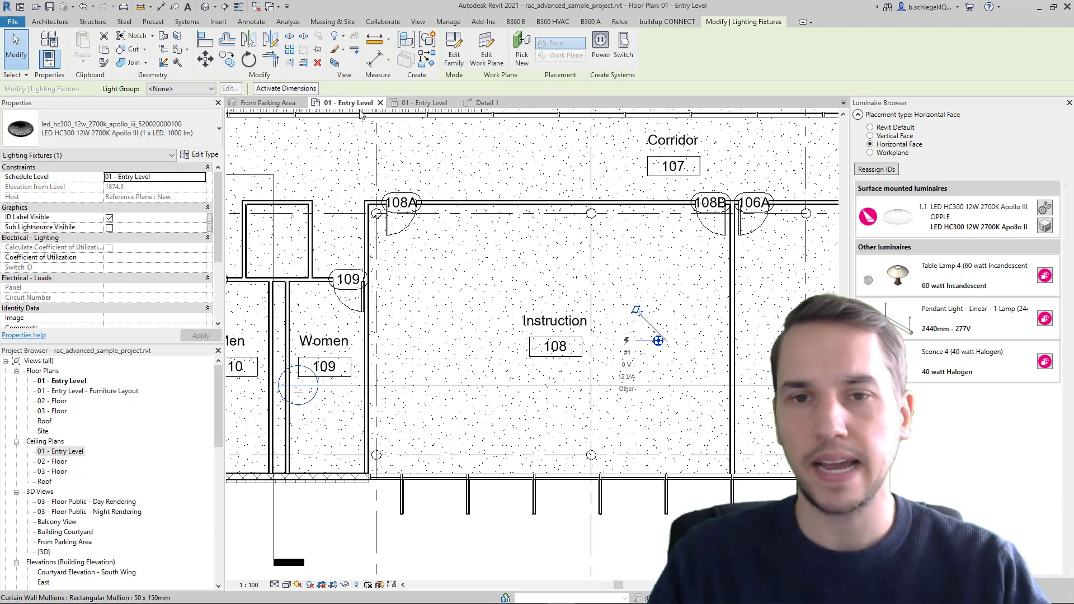
{"action": "scroll", "coordinate": [782, 332], "scroll_direction": "up", "scroll_amount": 1}
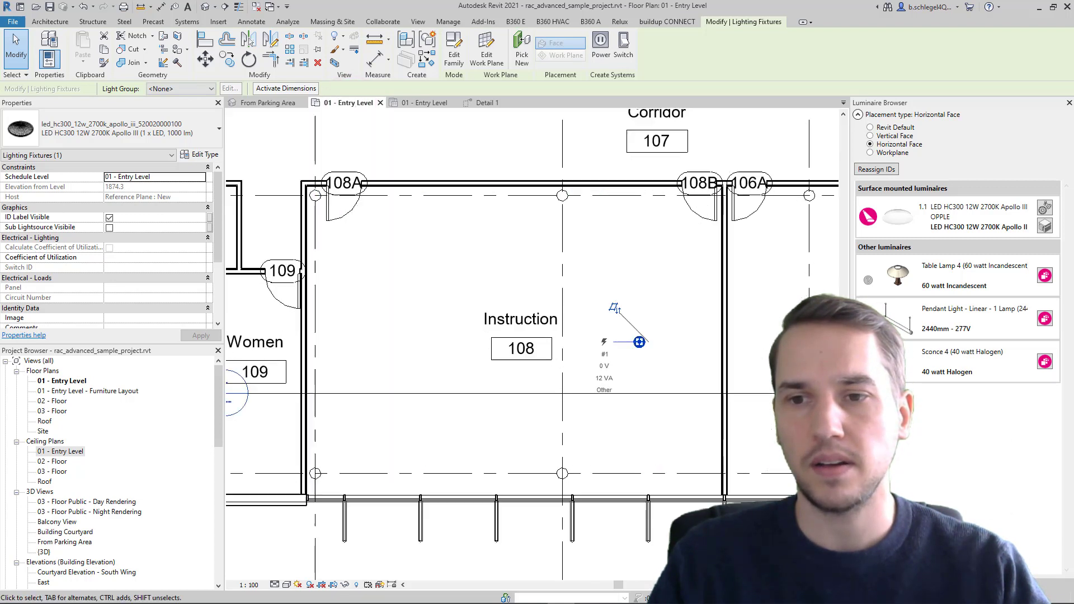
{"action": "left_click", "coordinate": [485, 102]}
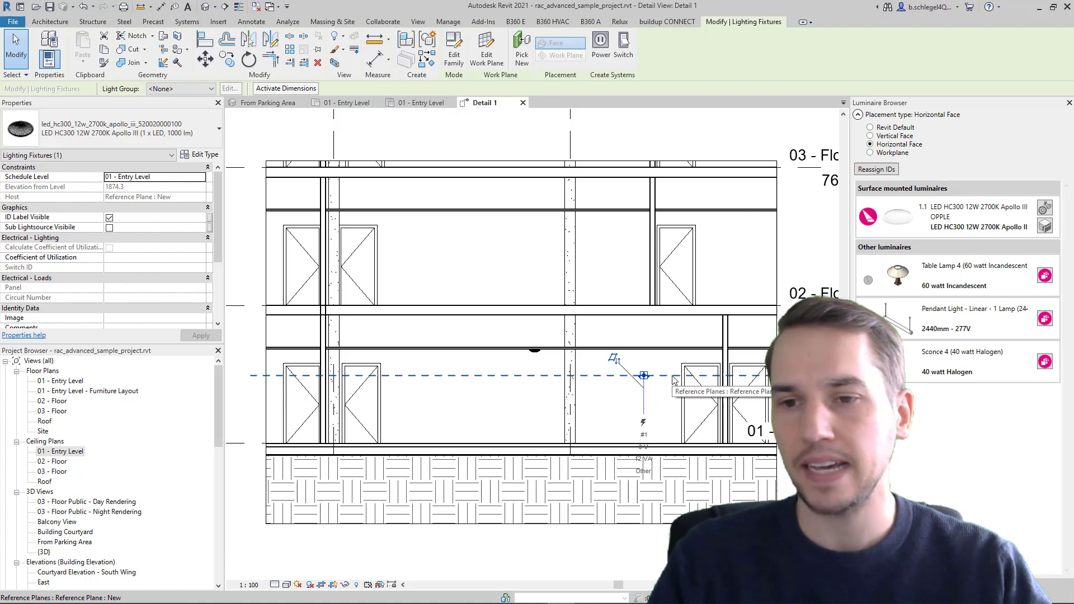
{"action": "mouse_move", "coordinate": [673, 378]}
{"action": "left_mouse_down"}
{"action": "mouse_move", "coordinate": [674, 390]}
{"action": "mouse_move", "coordinate": [670, 374]}
{"action": "left_mouse_up"}
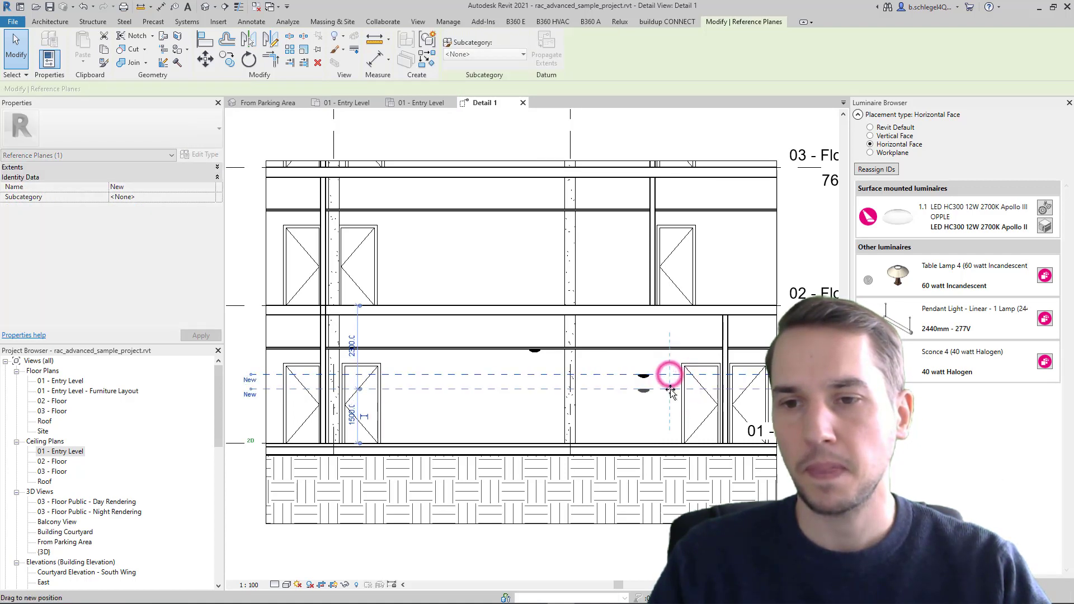
{"action": "key", "text": "ctrl+z"}
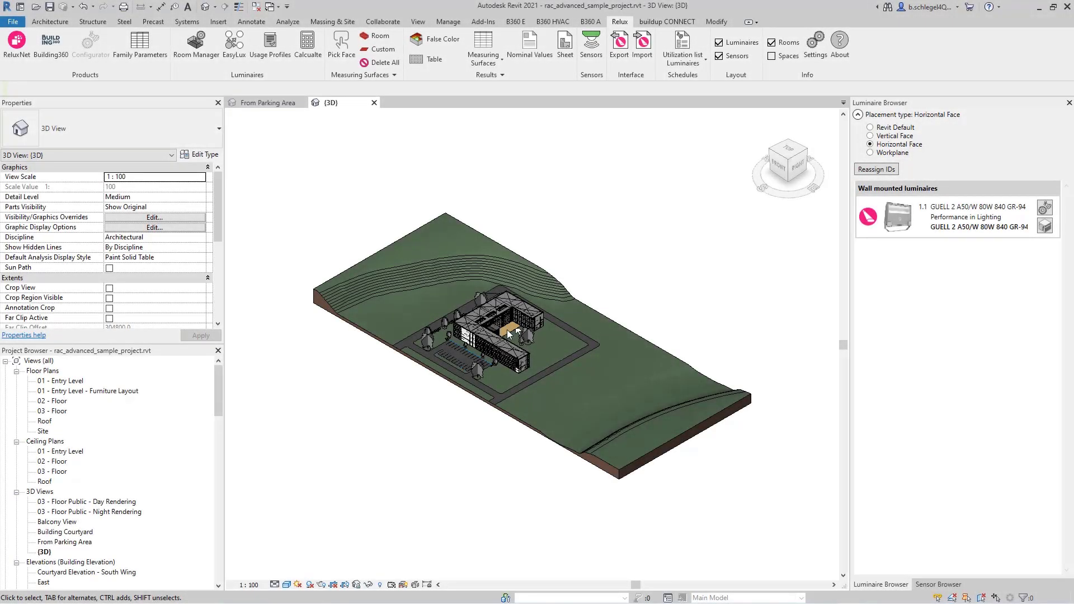
Step: Pick the courtyard floor as a Relux measuring surface and start the lighting calculation
{"action": "scroll", "coordinate": [506, 330], "scroll_direction": "up", "scroll_amount": 8}
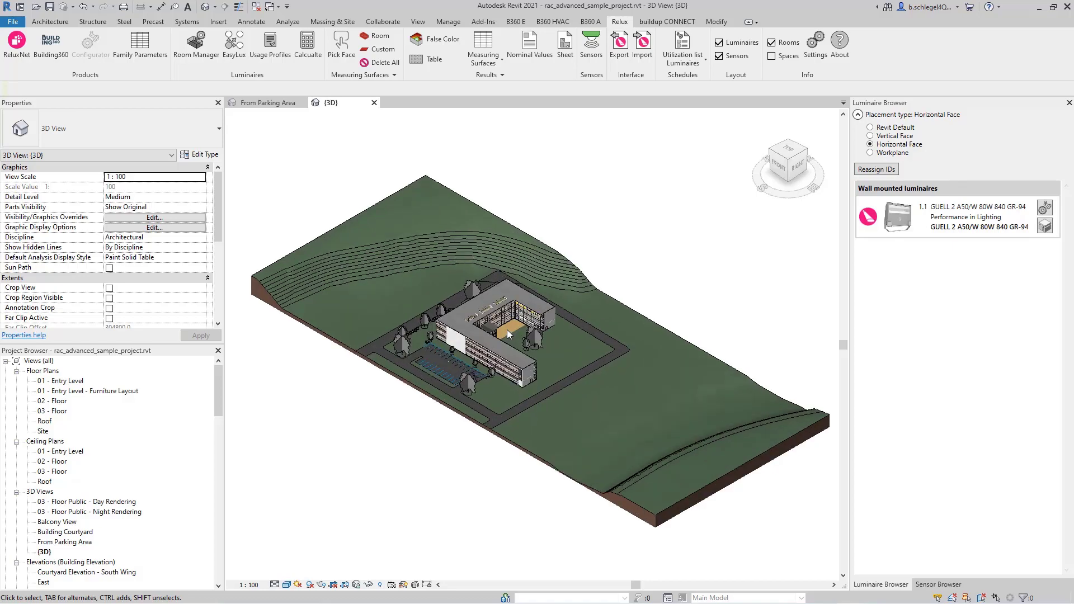
{"action": "scroll", "coordinate": [506, 330], "scroll_direction": "up", "scroll_amount": 5}
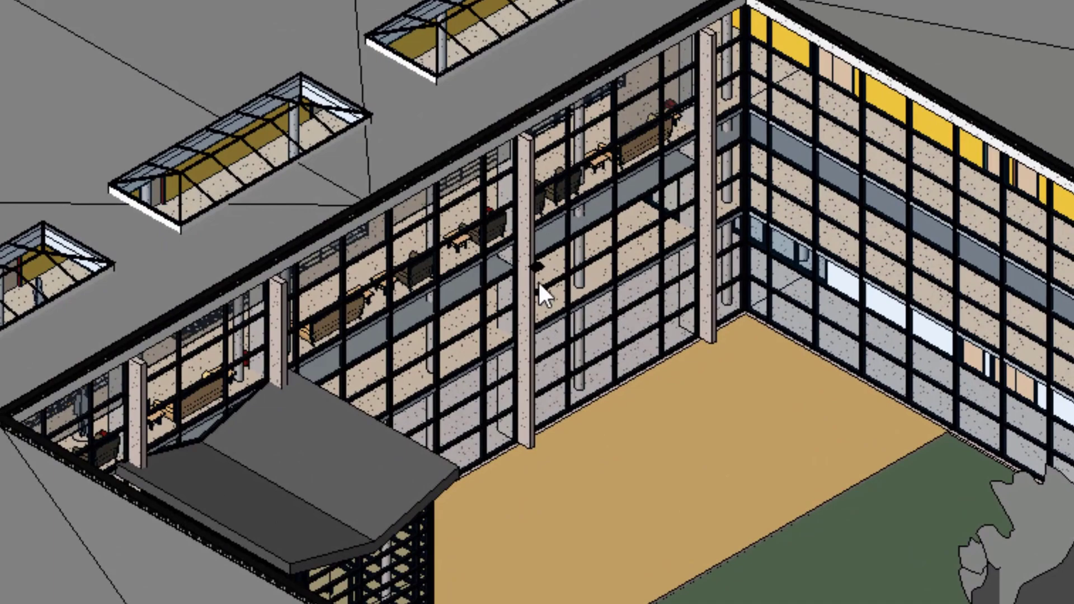
{"action": "left_click", "coordinate": [536, 266]}
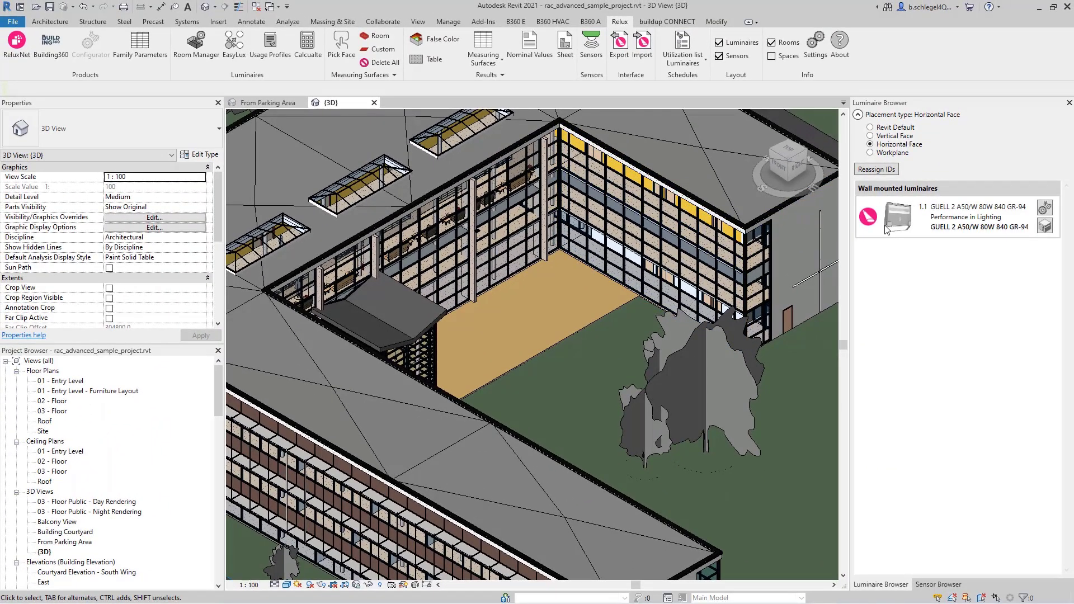
{"action": "left_click", "coordinate": [339, 54]}
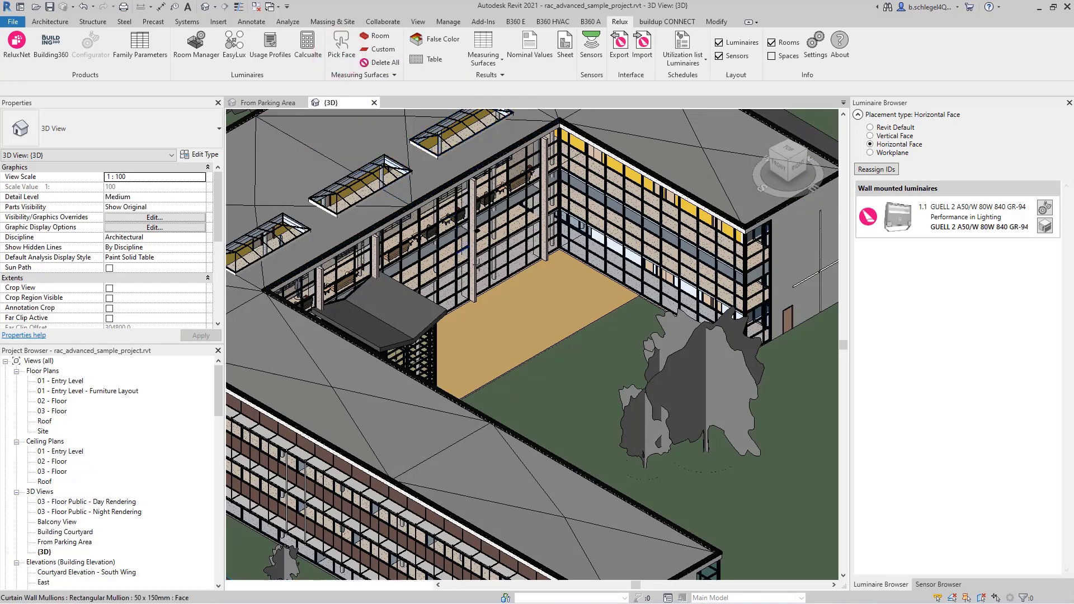
{"action": "left_click", "coordinate": [522, 320]}
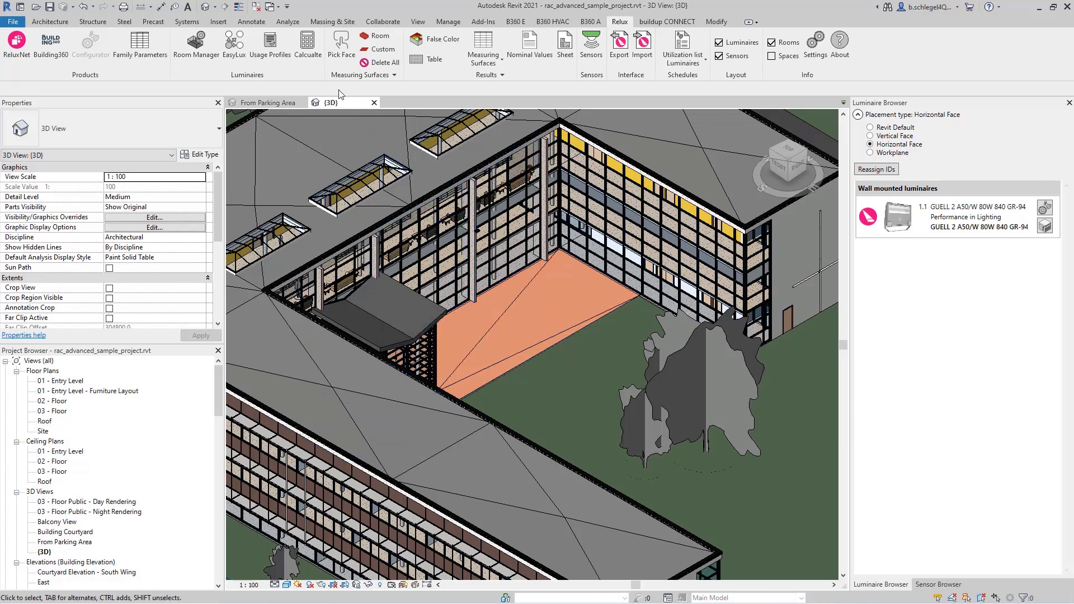
{"action": "left_click", "coordinate": [309, 55]}
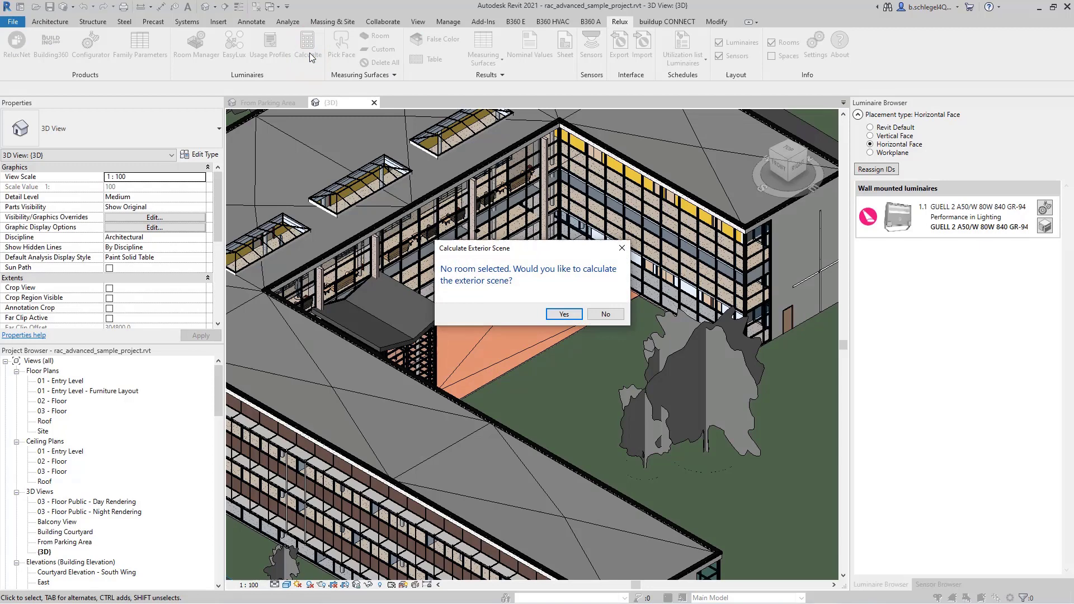
Step: Confirm the exterior scene calculation, show courtyard illuminance in false colour, and open Room Manager
{"action": "key", "text": "Return"}
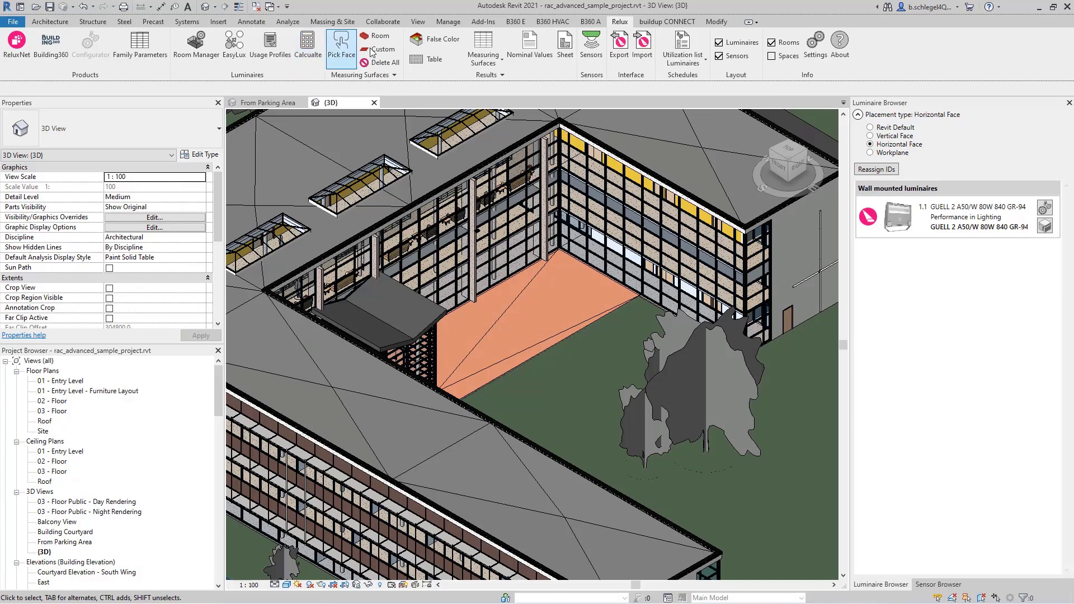
{"action": "left_click", "coordinate": [426, 42]}
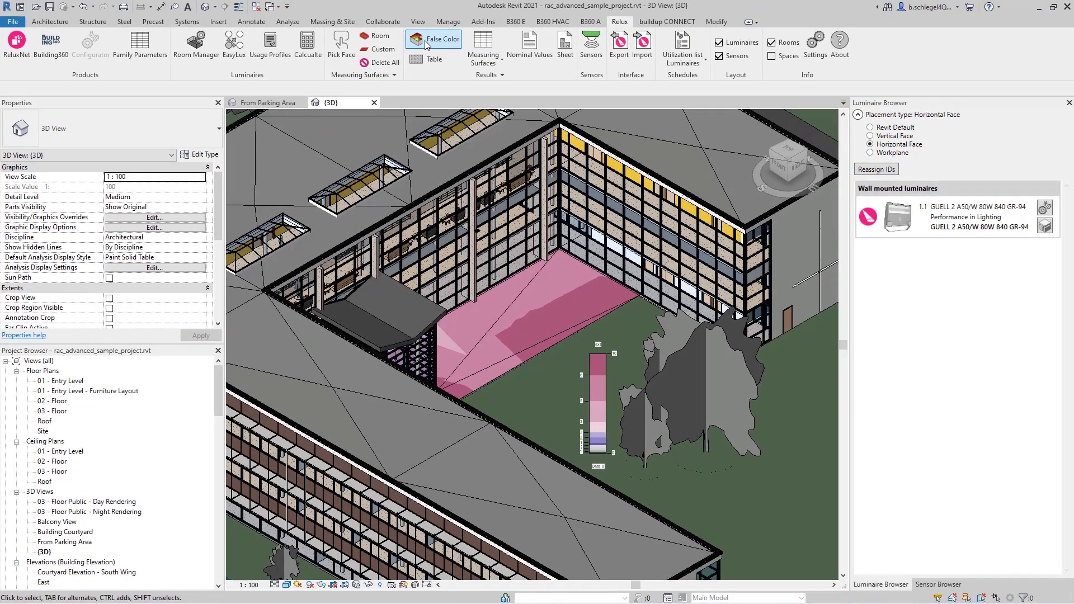
{"action": "left_click", "coordinate": [194, 55]}
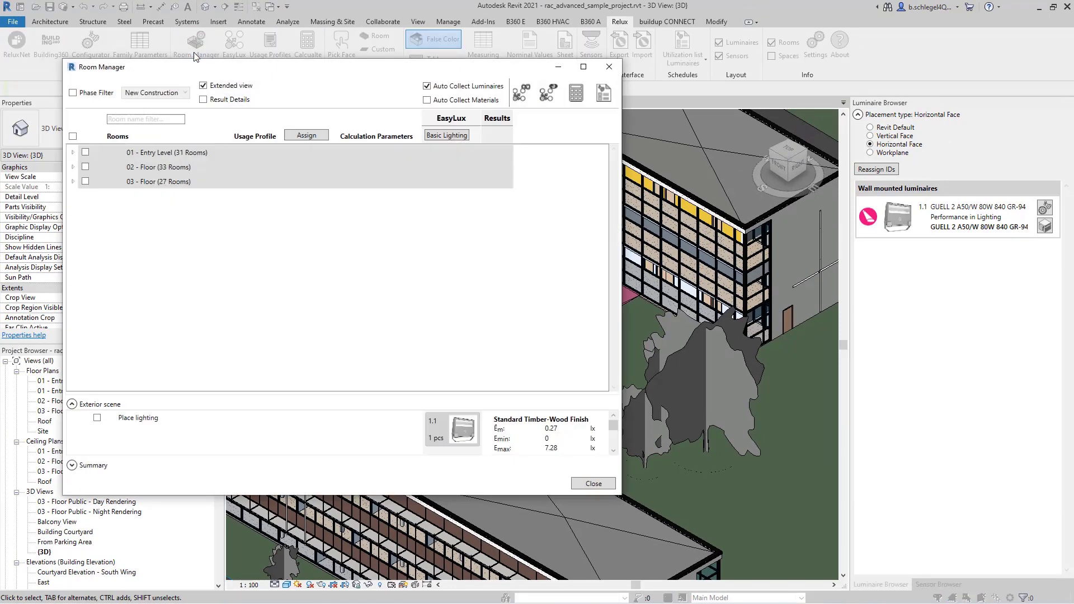
Step: Expand 01 - Entry Level to check the exterior scene's Em 0.27 lx, then close Room Manager
{"action": "left_click", "coordinate": [73, 152]}
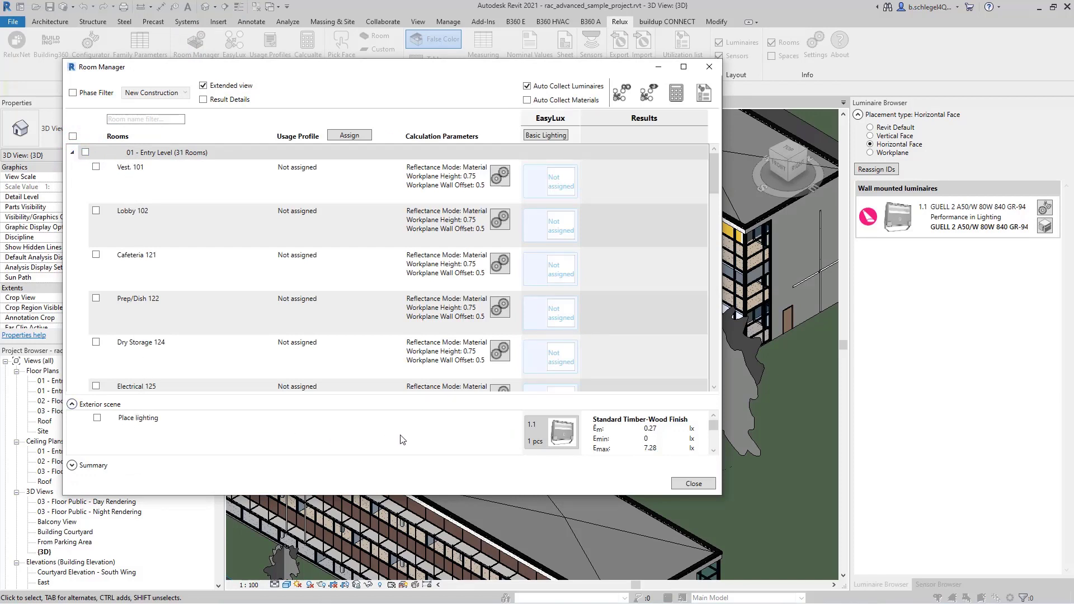
{"action": "mouse_move", "coordinate": [559, 444]}
{"action": "left_click", "coordinate": [694, 484]}
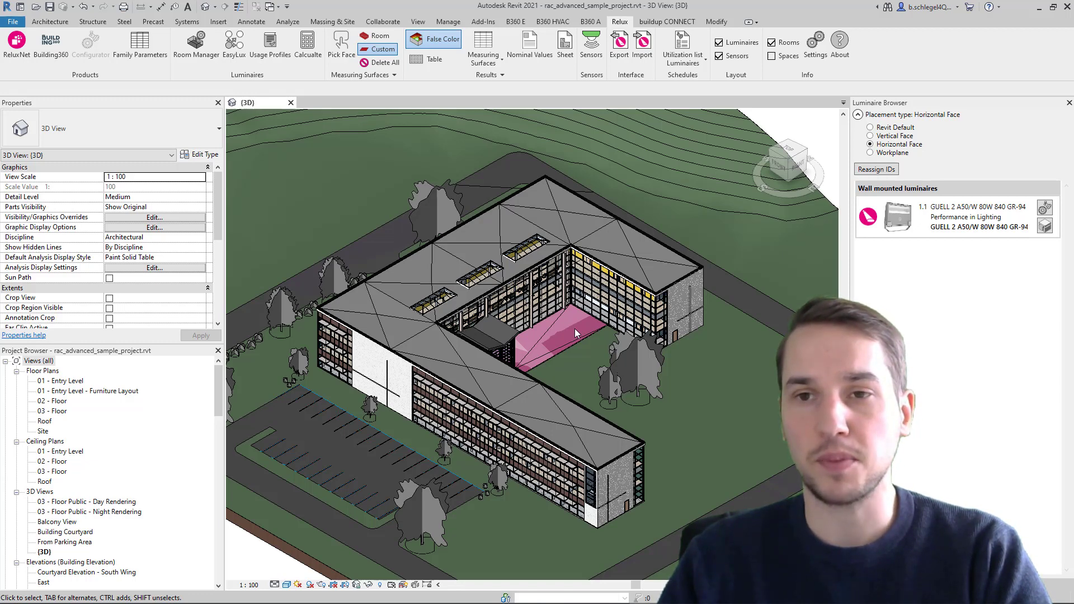
Step: Export the project to Relux as test.rdf with the Exterior scene option included
{"action": "left_click", "coordinate": [619, 61]}
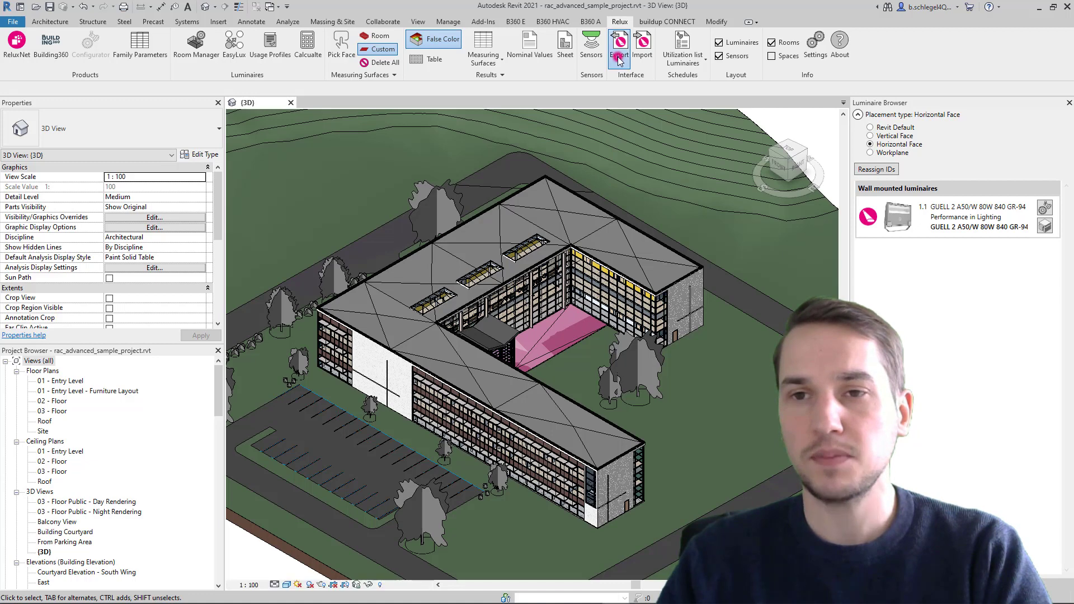
{"action": "left_click", "coordinate": [558, 325]}
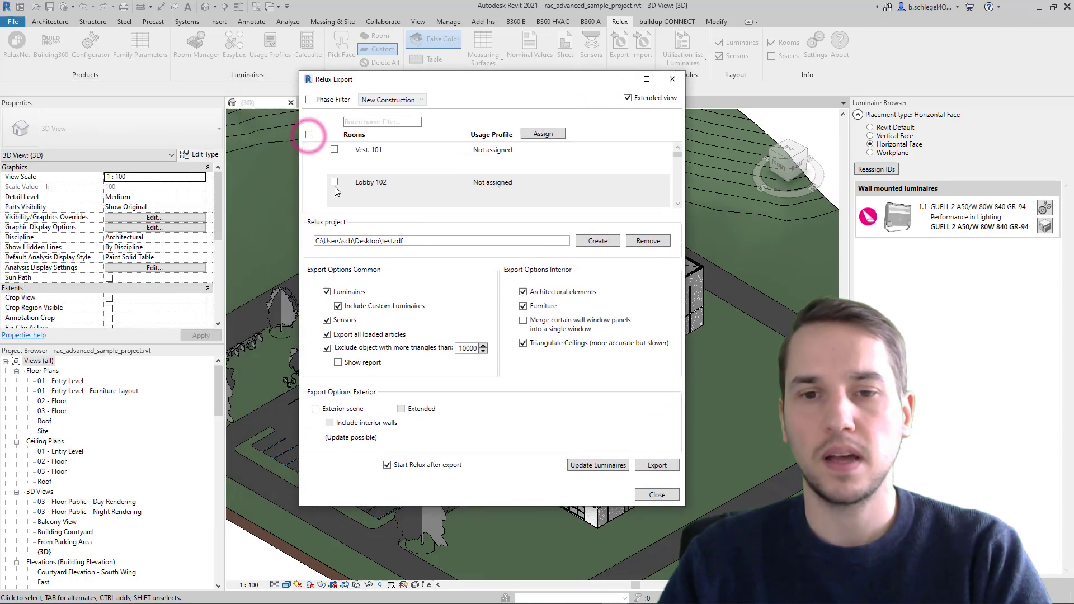
{"action": "left_click", "coordinate": [315, 408]}
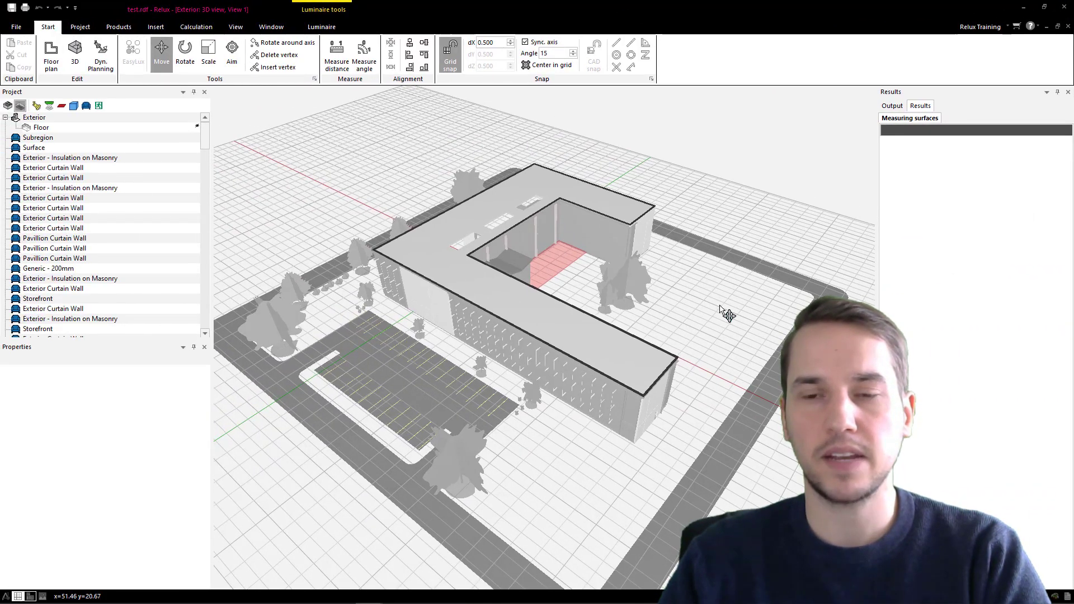
Step: Orbit to a near top-down view of the building and zoom toward the courtyard measuring surface
{"action": "right_click_drag", "start_coordinate": [770, 334], "coordinate": [792, 285]}
{"action": "right_click_drag", "start_coordinate": [611, 354], "coordinate": [531, 407]}
{"action": "scroll", "coordinate": [530, 407], "scroll_direction": "up", "scroll_amount": 3}
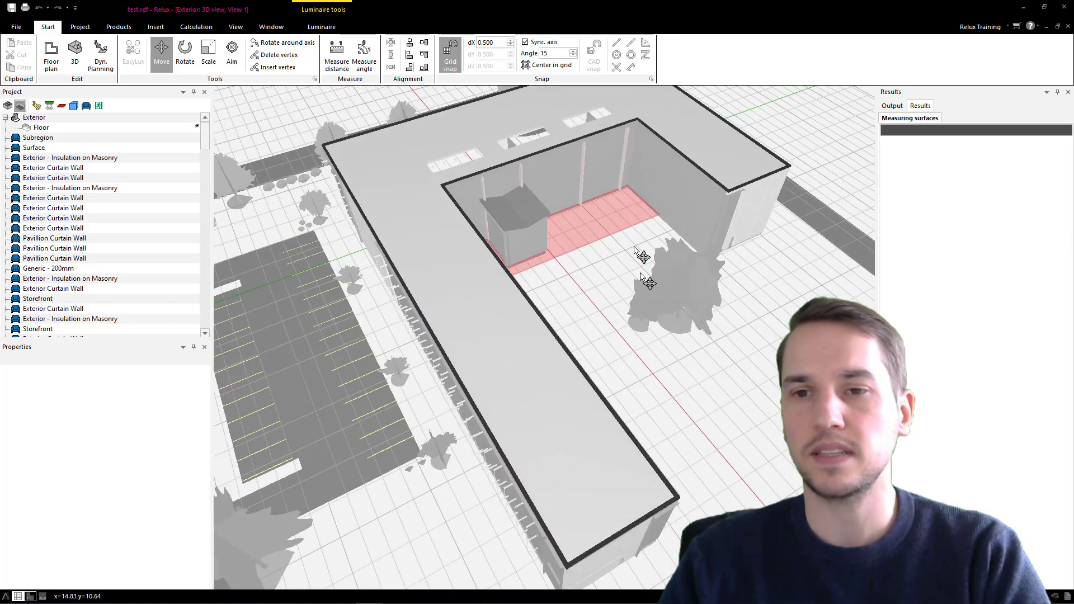